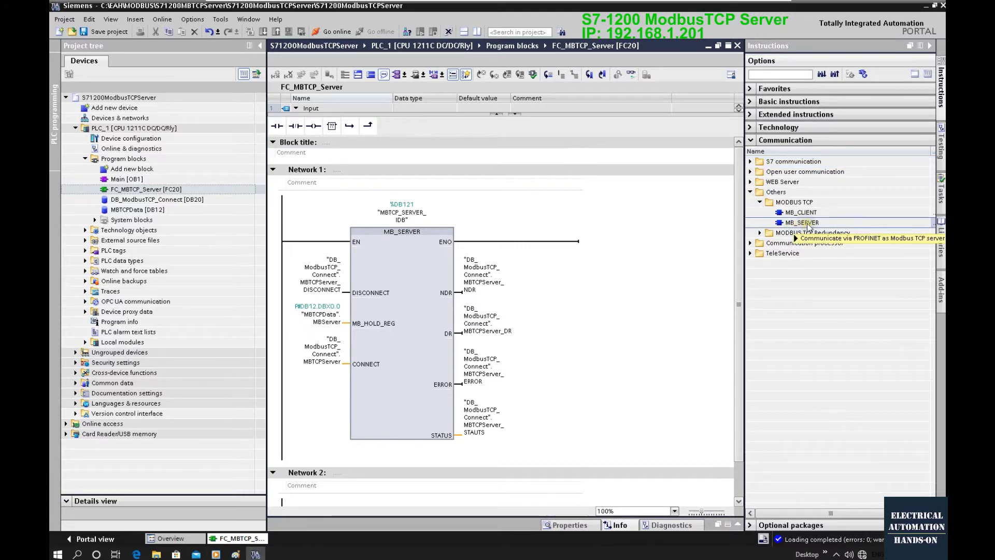
Step: Check the CONNECT parameter of the MB_SERVER block in Network 1 and open the DB_ModbusTCP_Connect data block
{"action": "left_click", "coordinate": [399, 348]}
{"action": "left_click", "coordinate": [319, 362]}
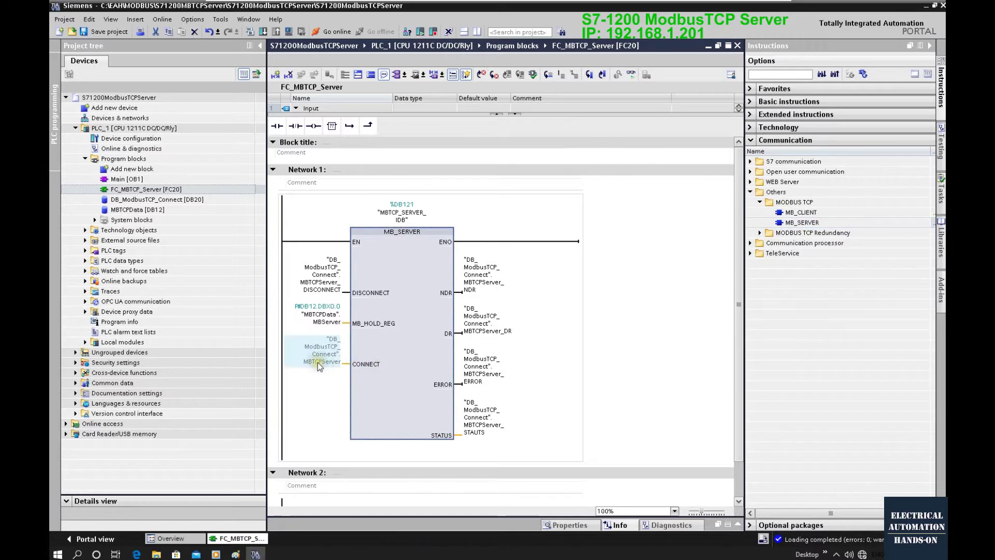
{"action": "left_click", "coordinate": [172, 200]}
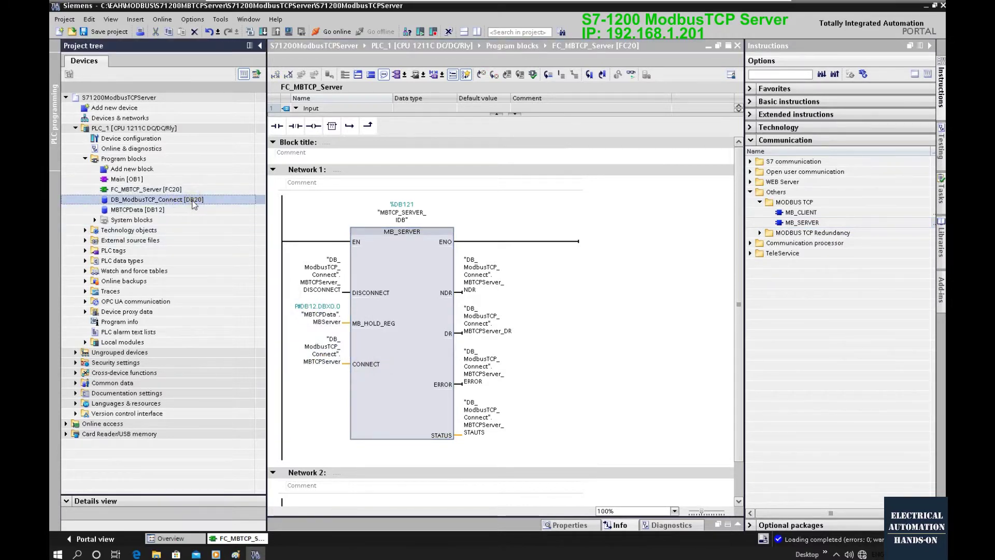
{"action": "double_click", "coordinate": [193, 204]}
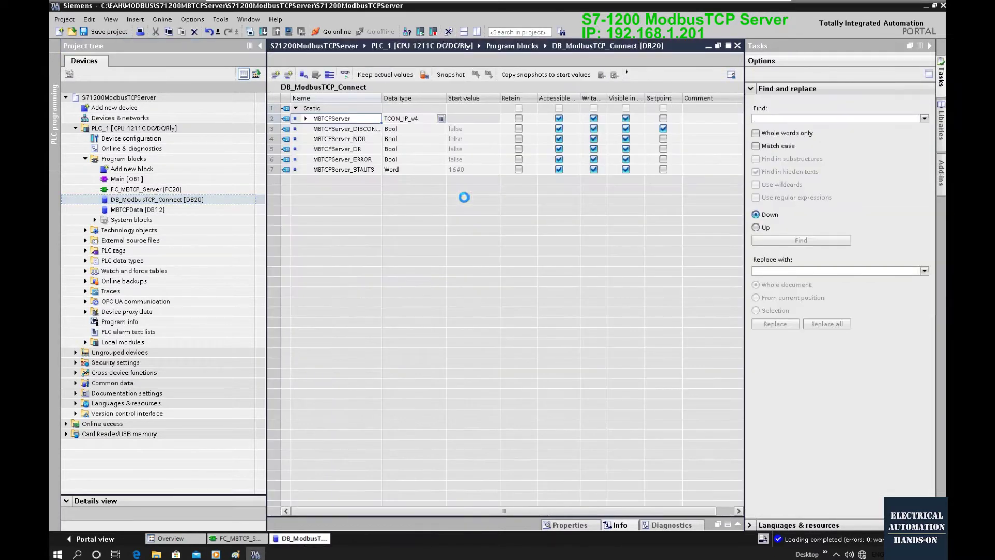
Step: Widen the data type column and expand the MBTCPServer structure of type TCON_IP_v4 to show its connection parameters
{"action": "left_click_drag", "start_coordinate": [447, 98], "coordinate": [500, 98]}
{"action": "left_click", "coordinate": [395, 119]}
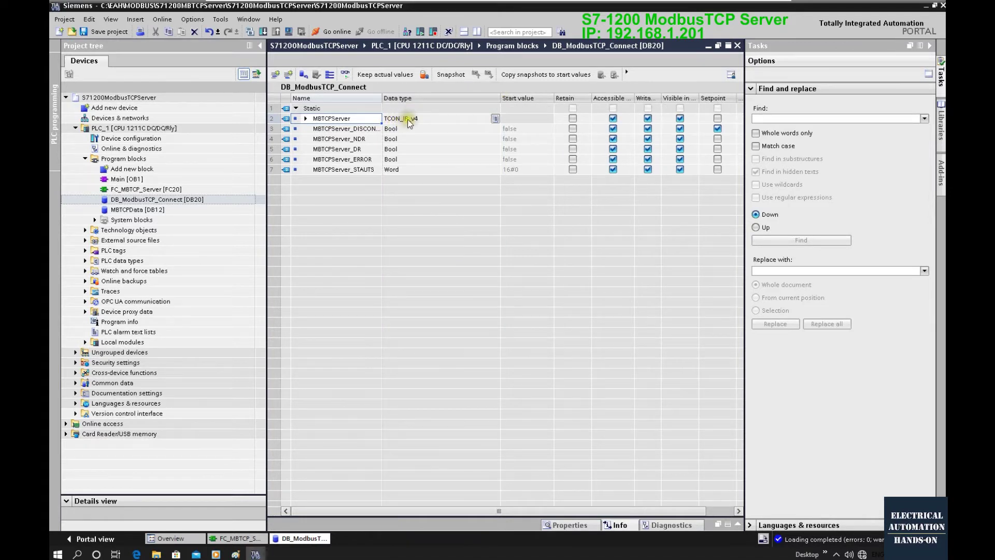
{"action": "left_click", "coordinate": [416, 120]}
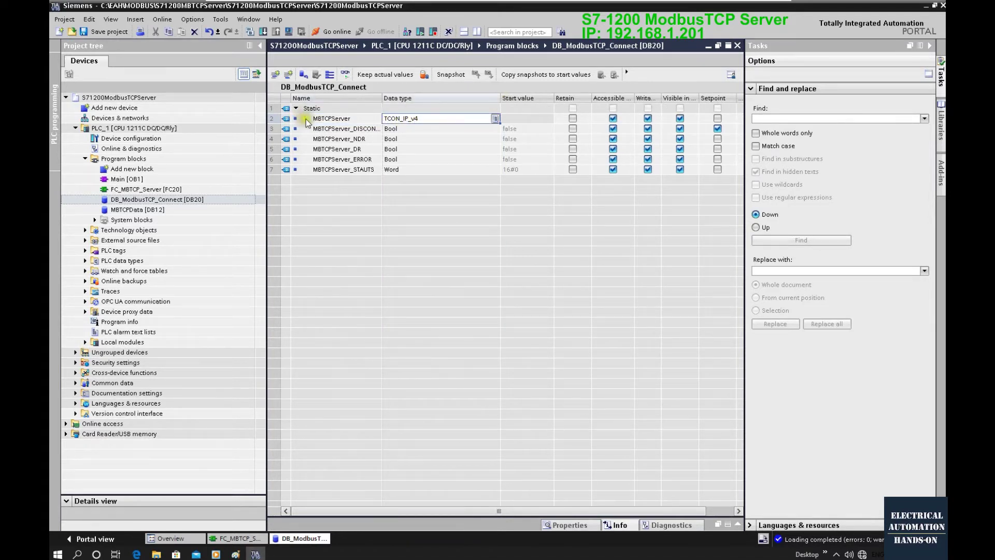
{"action": "left_click", "coordinate": [306, 119]}
{"action": "left_click", "coordinate": [337, 129]}
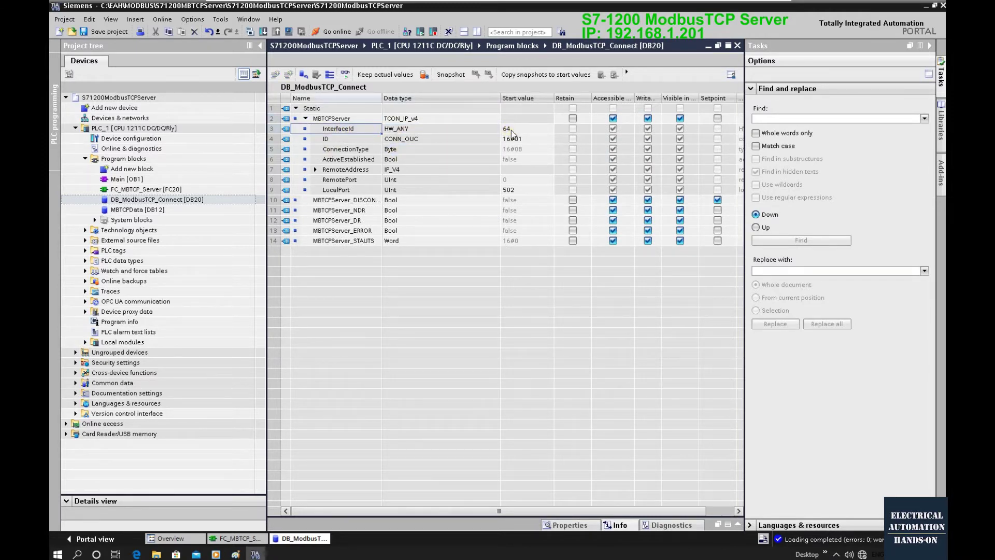
Step: In PLC_1's device configuration, check the PROFINET interface's Ethernet address and its hardware identifiers under the system constants
{"action": "double_click", "coordinate": [156, 139]}
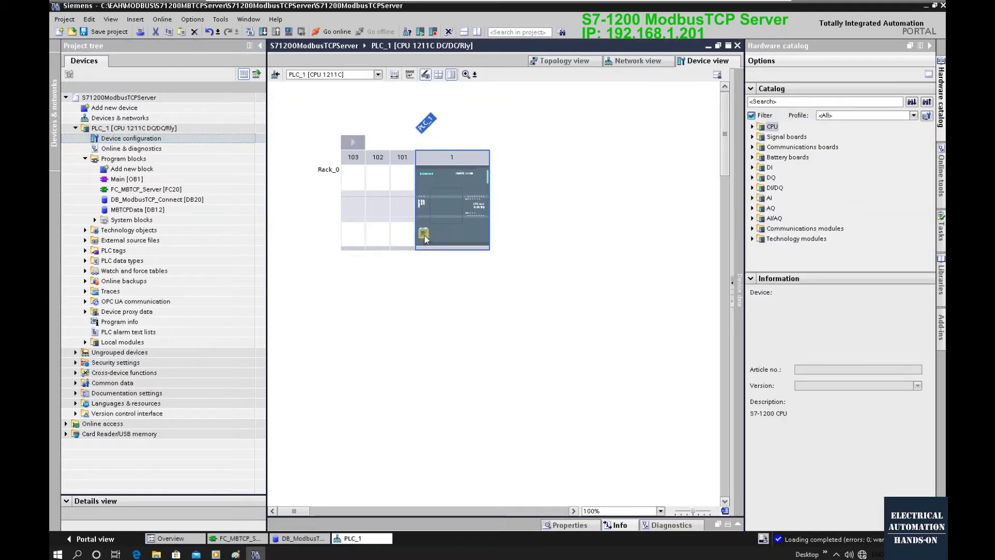
{"action": "left_click", "coordinate": [424, 235]}
{"action": "double_click", "coordinate": [424, 235]}
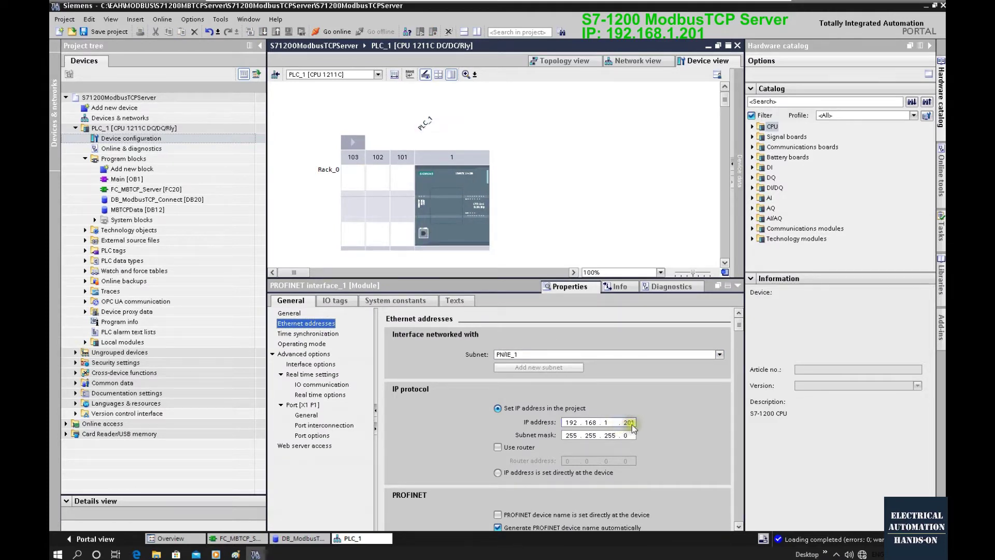
{"action": "left_click", "coordinate": [394, 302]}
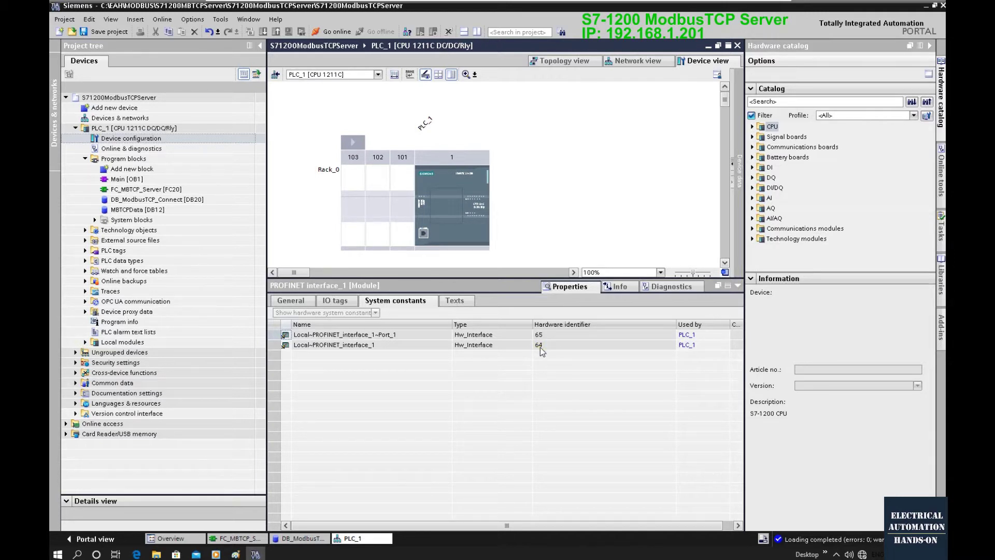
Step: Return to DB_ModbusTCP_Connect and review the InterfaceId, ID, connection type, ActiveEstablished and LocalPort parameters of MBTCPServer
{"action": "left_click", "coordinate": [283, 539]}
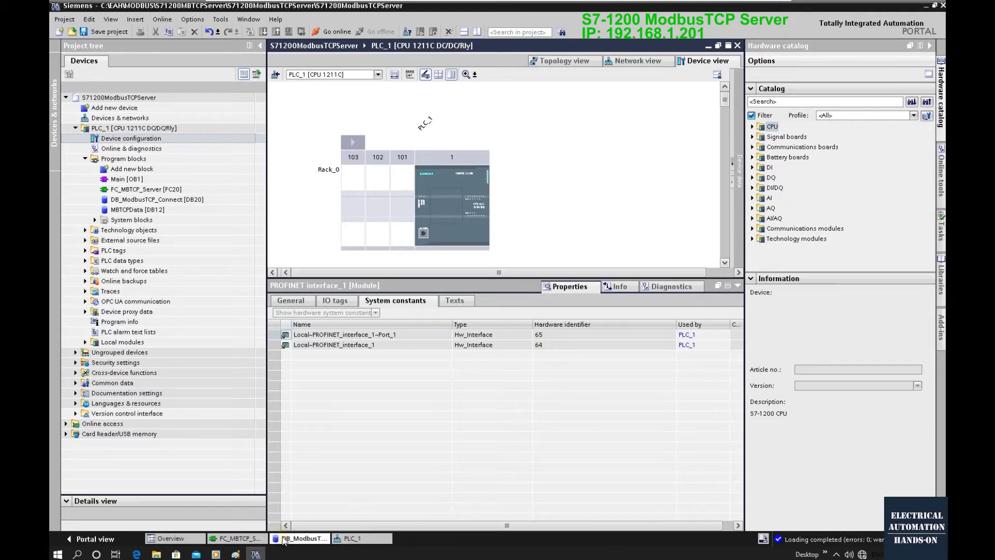
{"action": "left_click", "coordinate": [392, 129]}
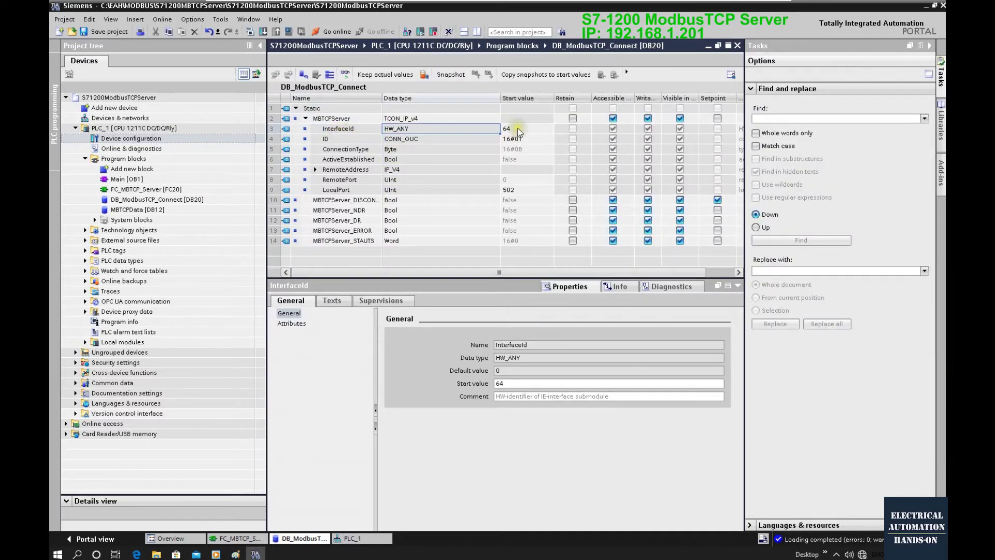
{"action": "left_click", "coordinate": [318, 139]}
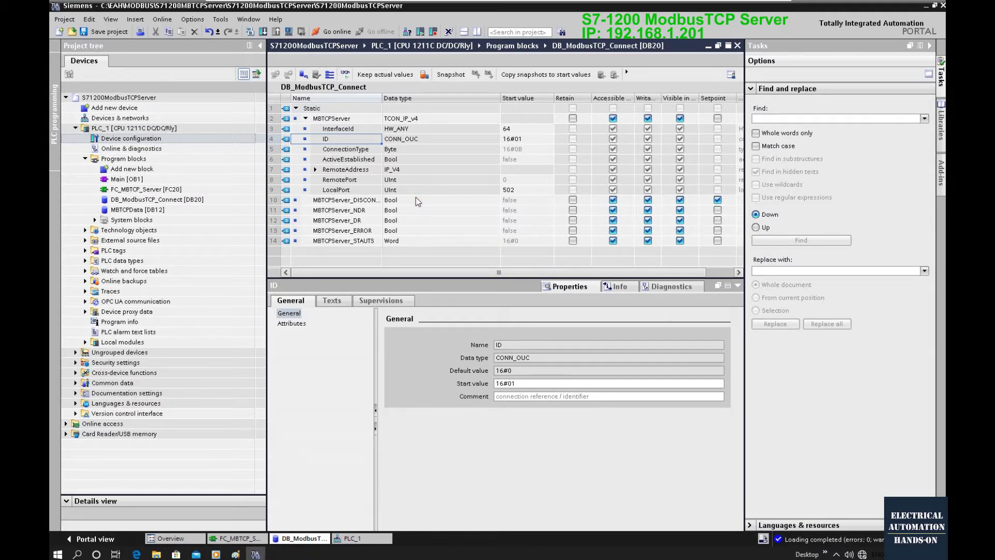
{"action": "left_click", "coordinate": [348, 159]}
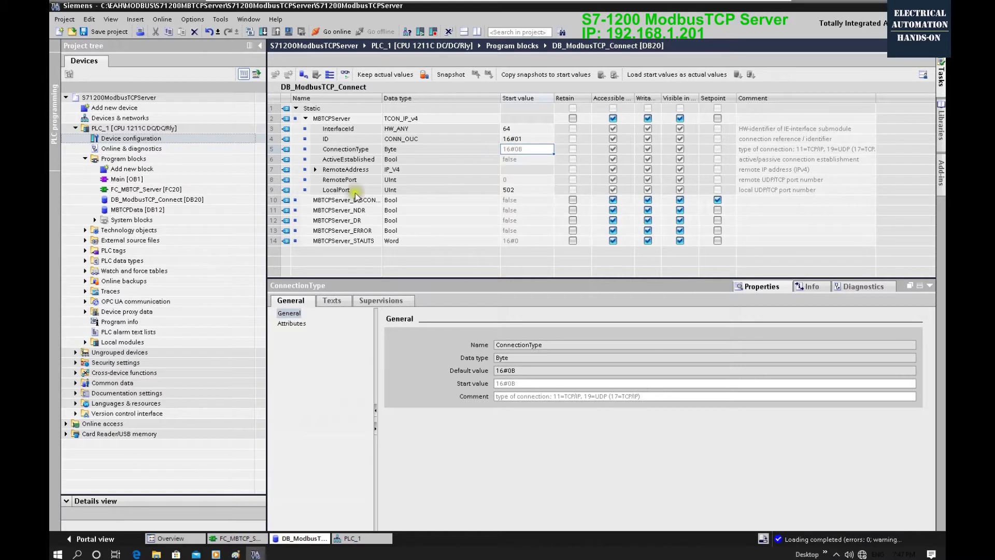
{"action": "left_click", "coordinate": [329, 189]}
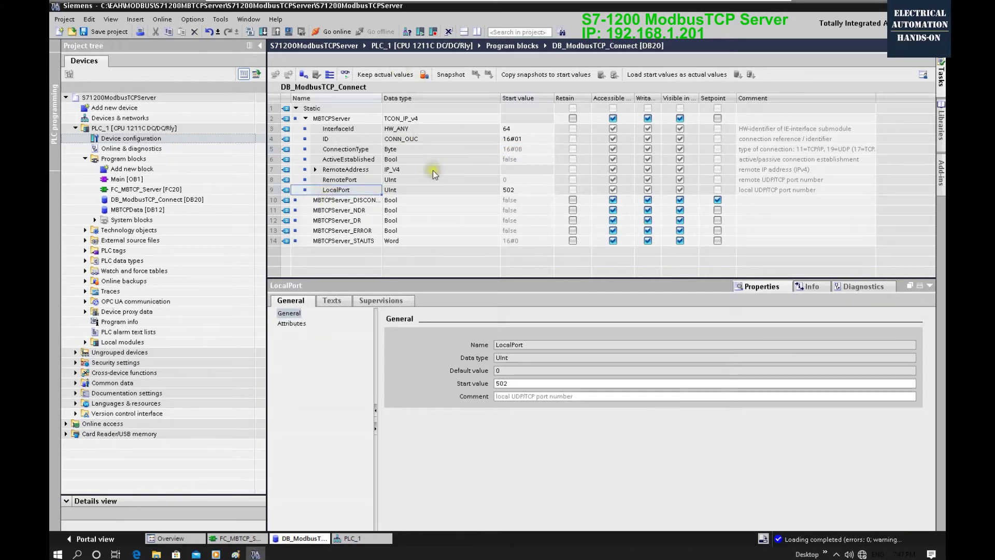
{"action": "left_click", "coordinate": [518, 193]}
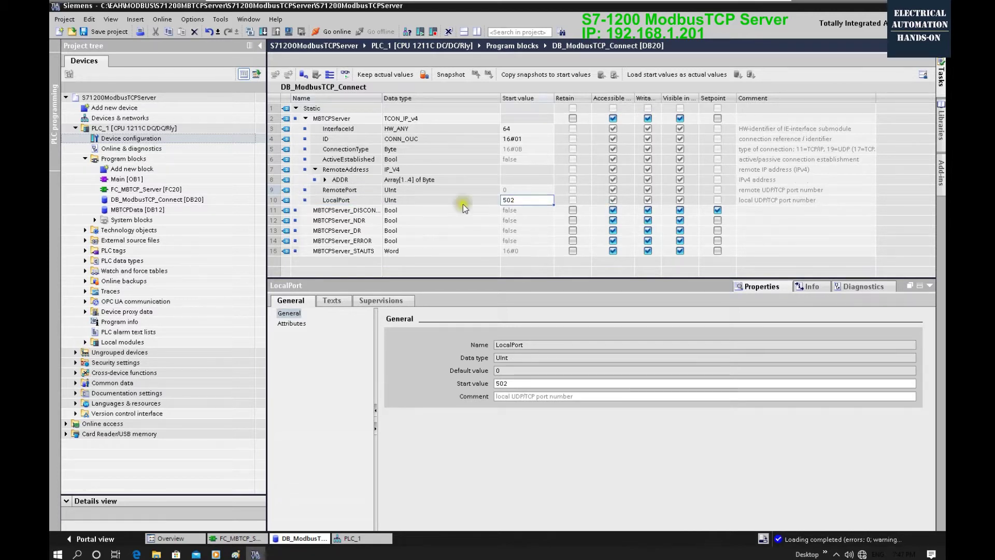
Step: Inspect the ADDR bytes of RemoteAddress, collapse RemoteAddress, and close the DB_ModbusTCP_Connect data block
{"action": "left_click", "coordinate": [324, 180]}
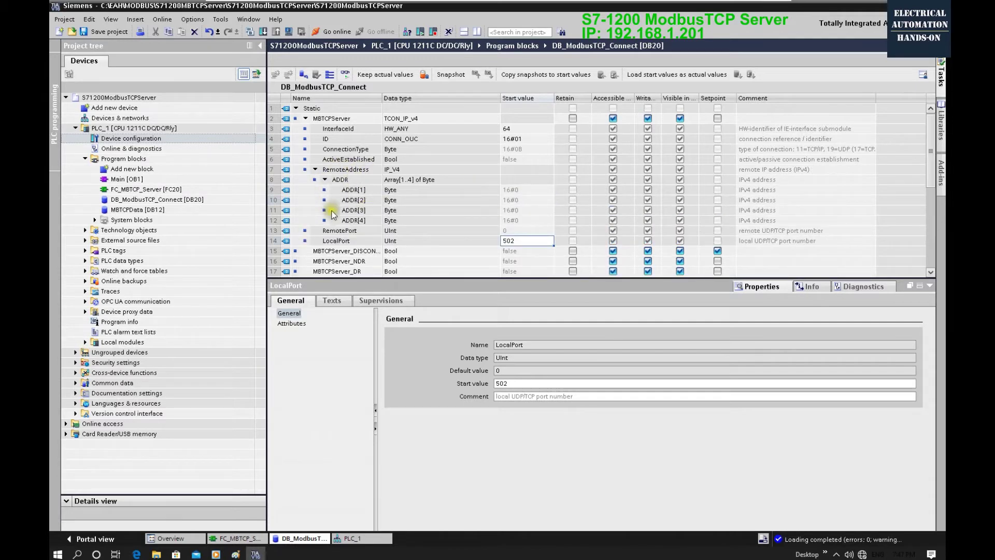
{"action": "left_click", "coordinate": [315, 169]}
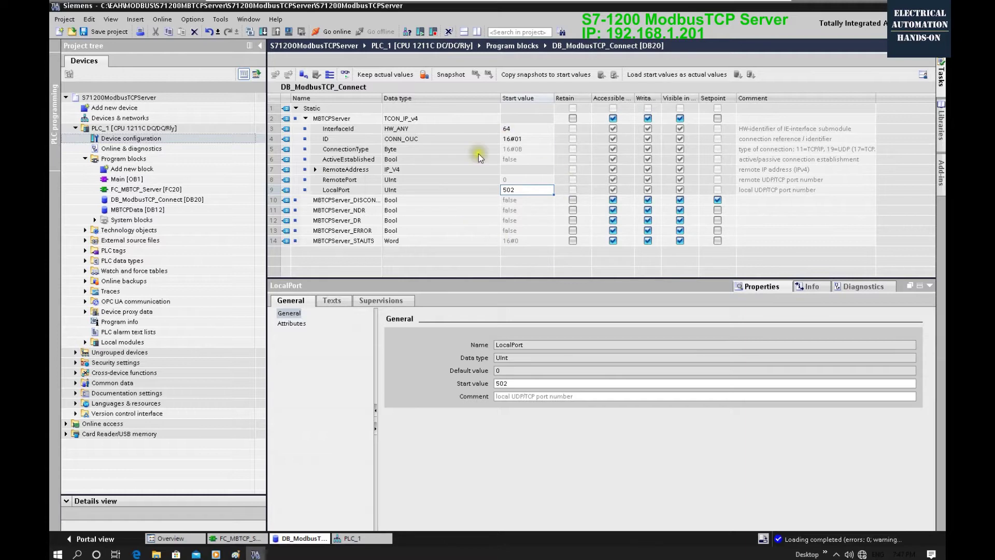
{"action": "key", "text": "ctrl+F4"}
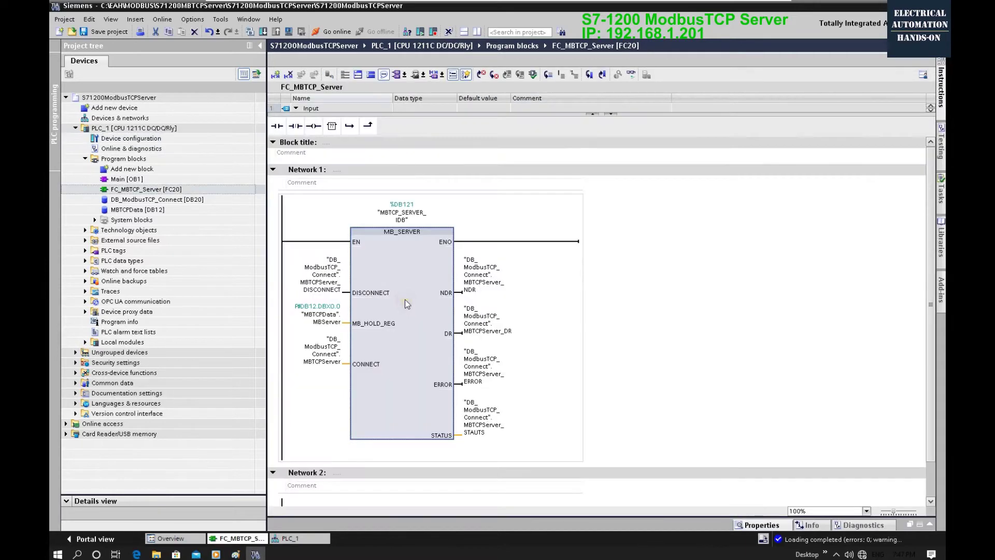
Step: Check the tag connected to the MB_HOLD_REG input of the MB_SERVER block and open the MBTCPData data block
{"action": "scroll", "coordinate": [434, 313], "scroll_direction": "down", "scroll_amount": 2}
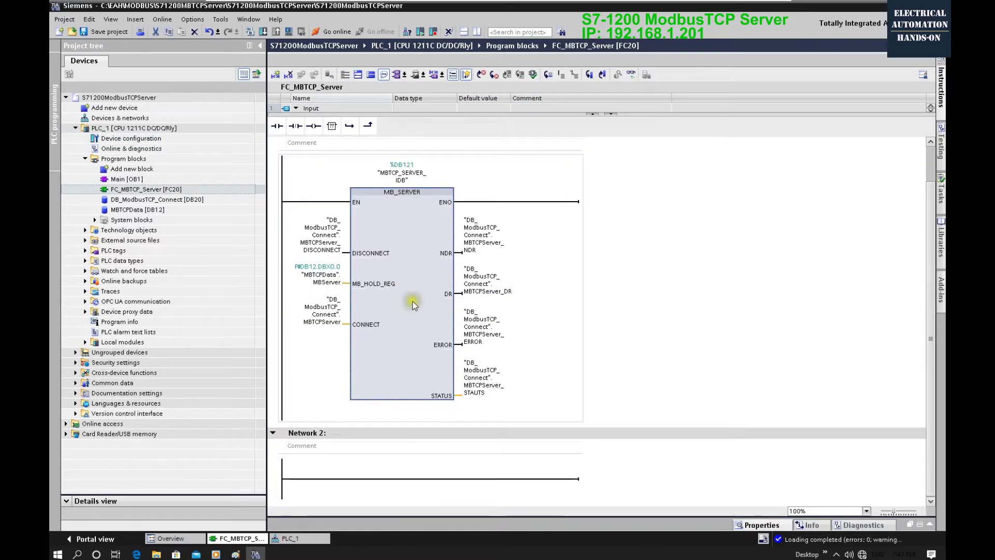
{"action": "left_click", "coordinate": [370, 323]}
{"action": "left_click", "coordinate": [313, 280]}
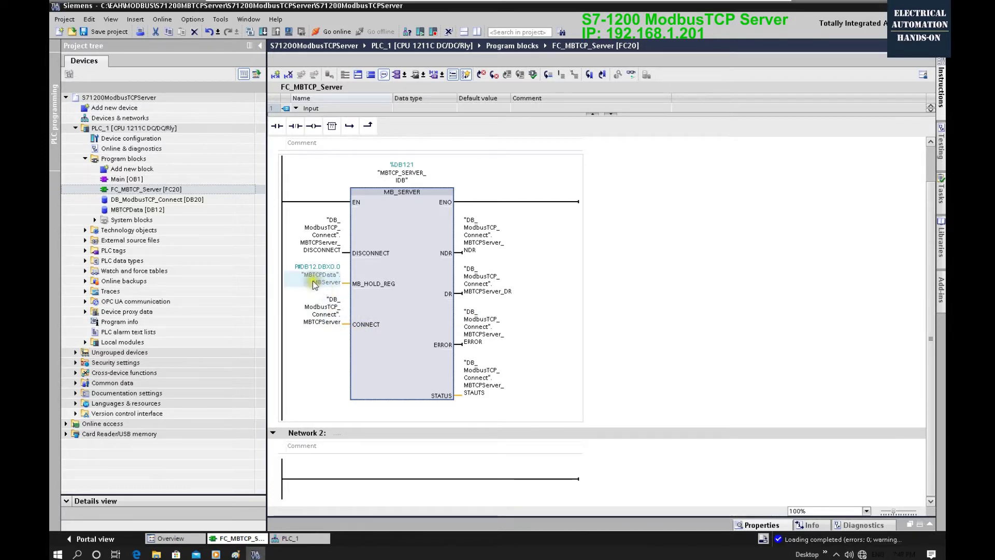
{"action": "left_click", "coordinate": [156, 211]}
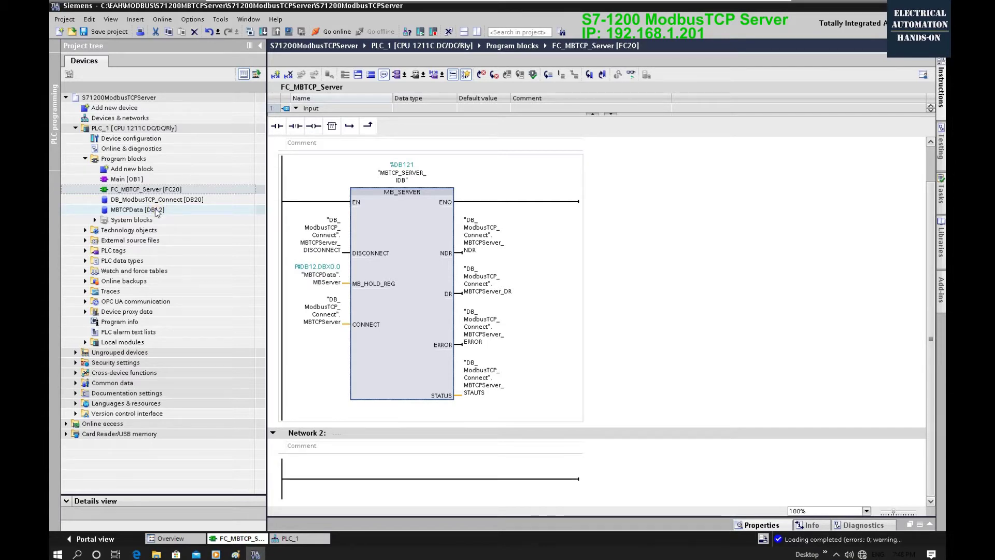
{"action": "double_click", "coordinate": [155, 212]}
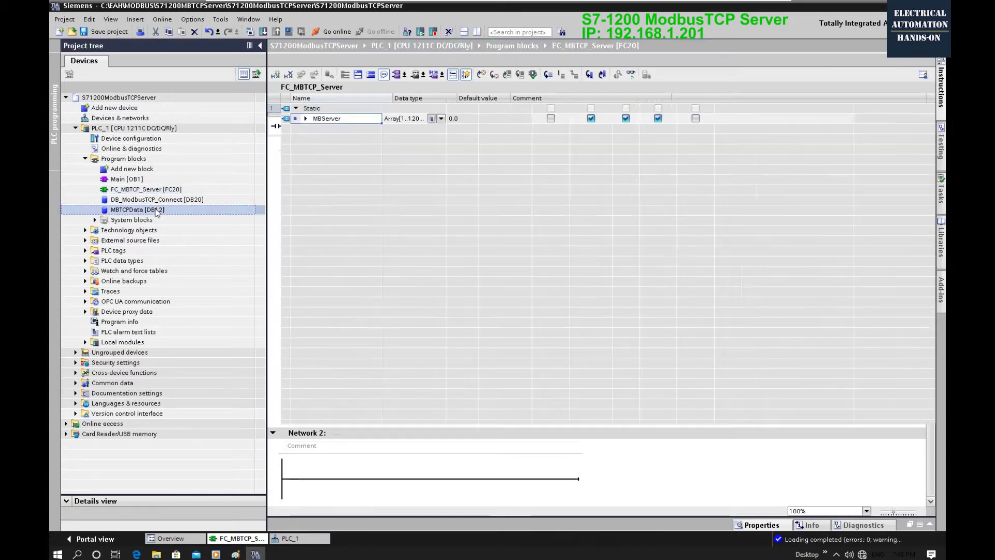
Step: Expand the MBServer array to examine its Word elements and array data type, and return to the FC_MBTCP_Server block
{"action": "left_click", "coordinate": [363, 151]}
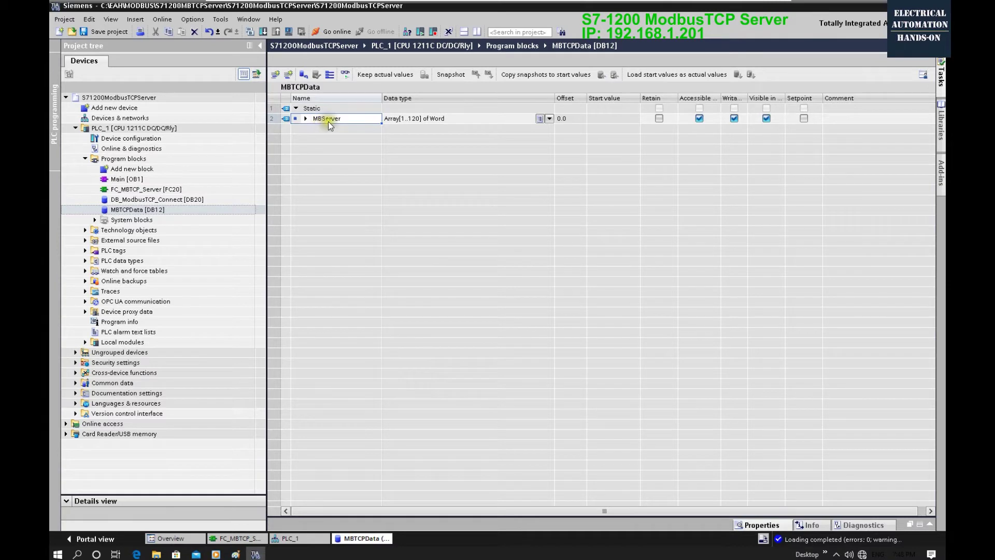
{"action": "left_click", "coordinate": [305, 119]}
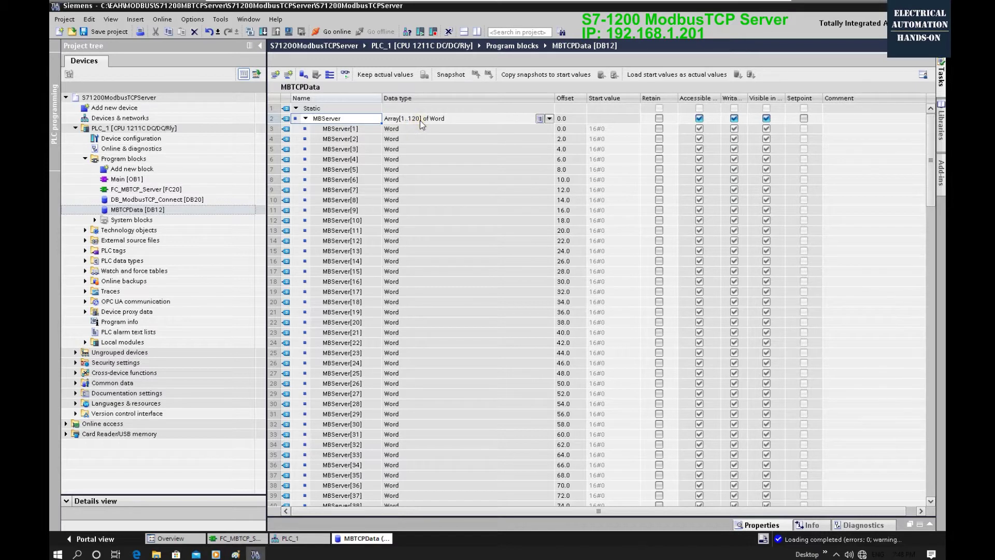
{"action": "left_click", "coordinate": [362, 134]}
{"action": "left_click", "coordinate": [477, 160]}
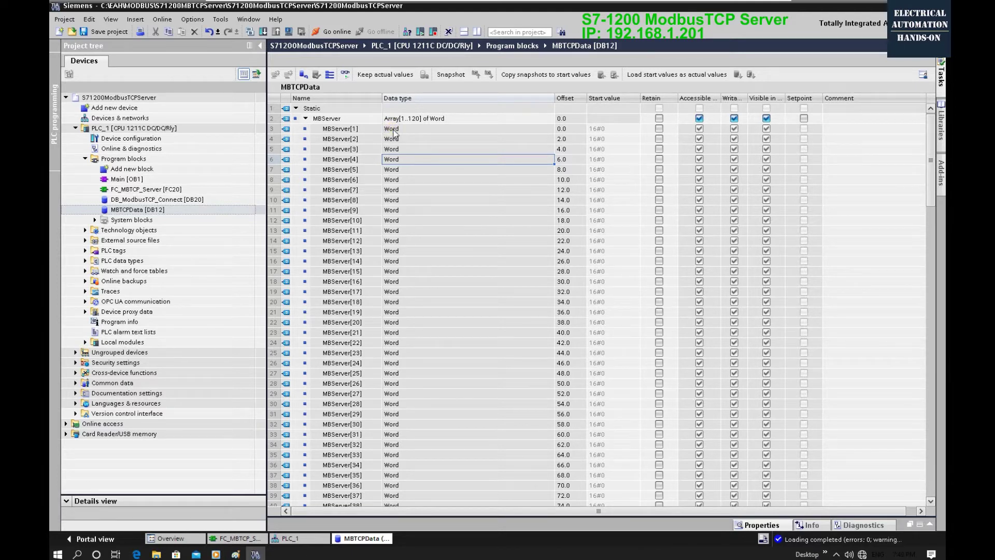
{"action": "left_click", "coordinate": [447, 118]}
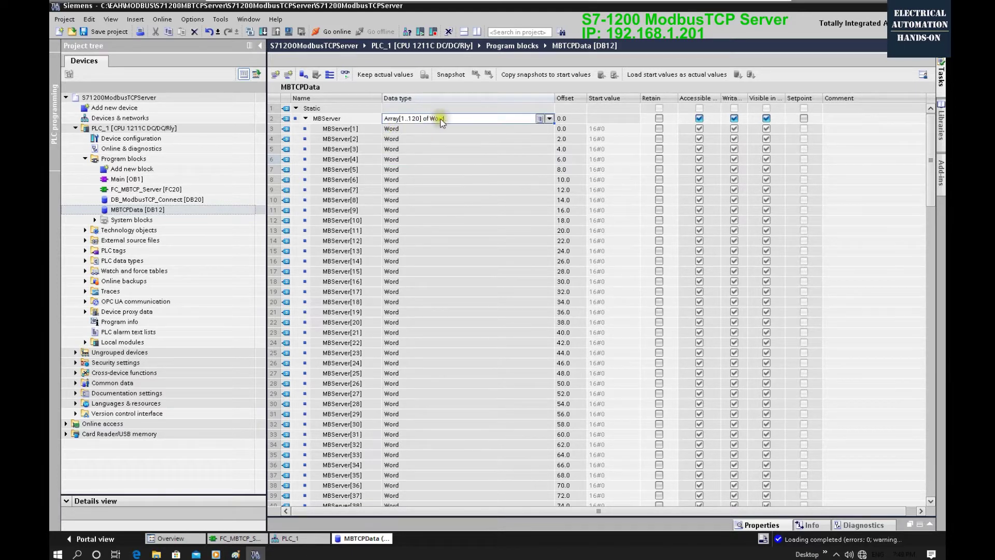
{"action": "left_click", "coordinate": [433, 200]}
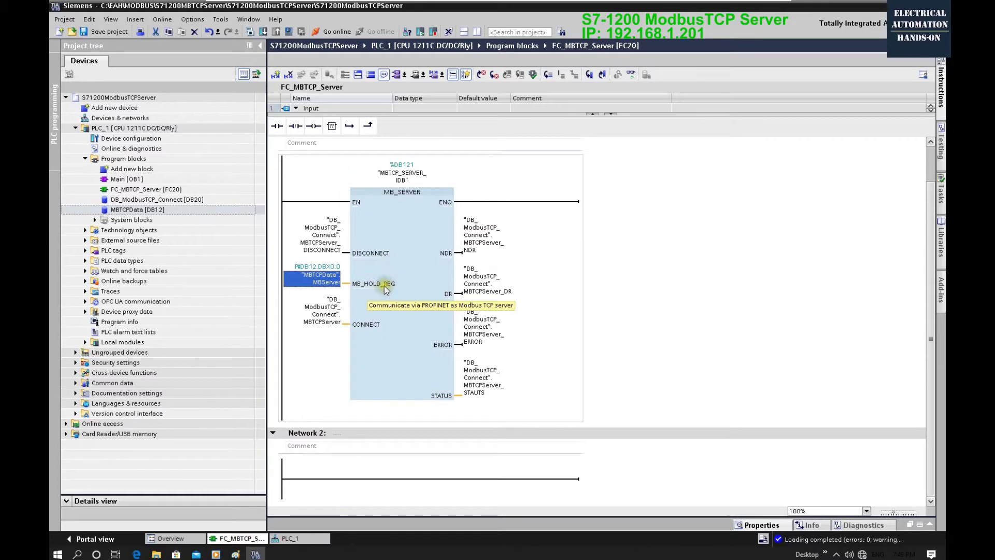
Step: Expand the watch and force tables of PLC_1 and open Watch_table_1 to view the MBTCPData entries
{"action": "left_click", "coordinate": [84, 273]}
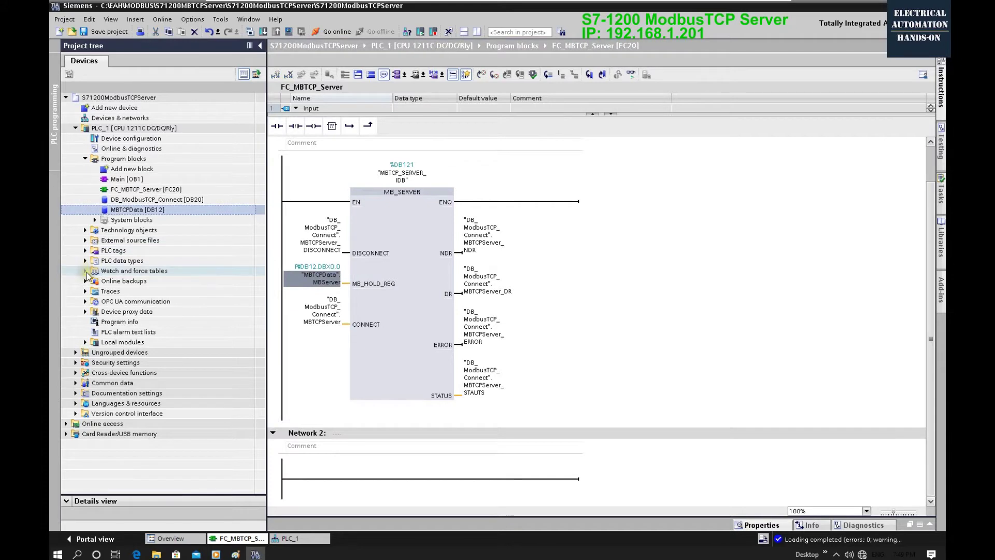
{"action": "left_click", "coordinate": [85, 270]}
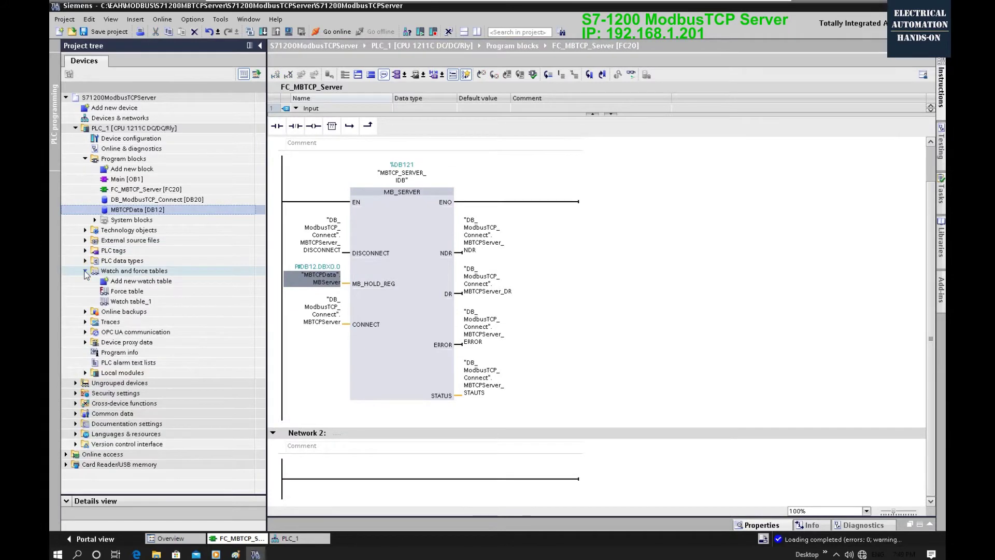
{"action": "double_click", "coordinate": [125, 302]}
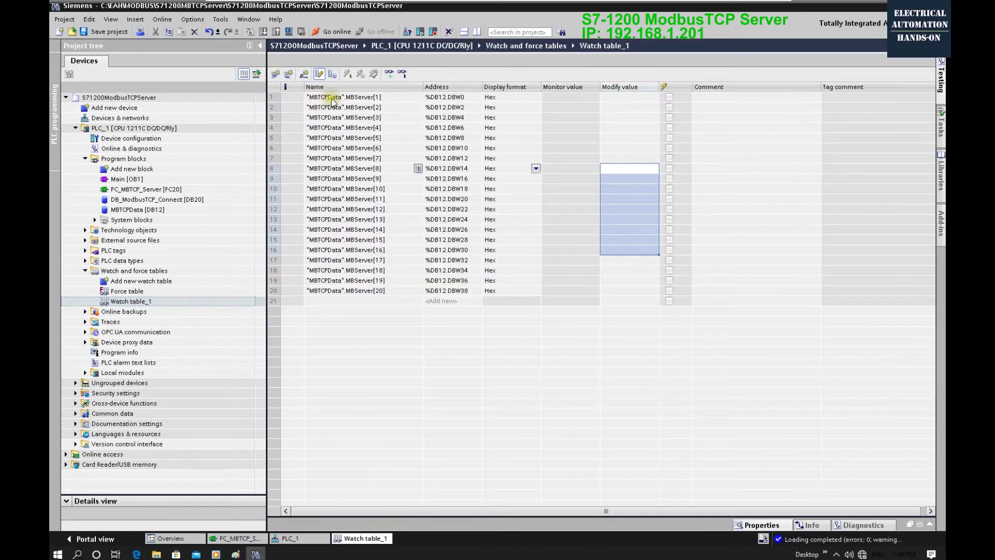
{"action": "left_click", "coordinate": [124, 210]}
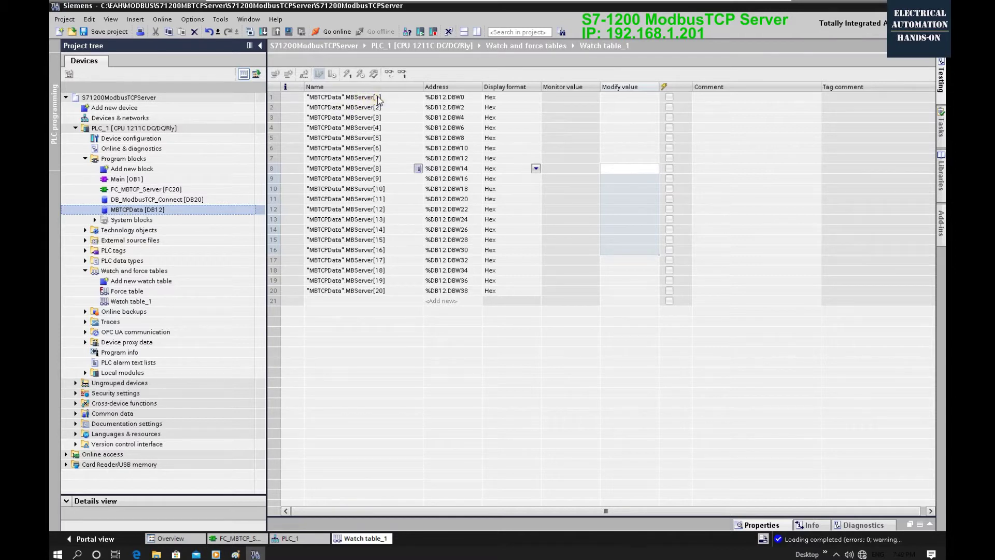
{"action": "left_click", "coordinate": [397, 331]}
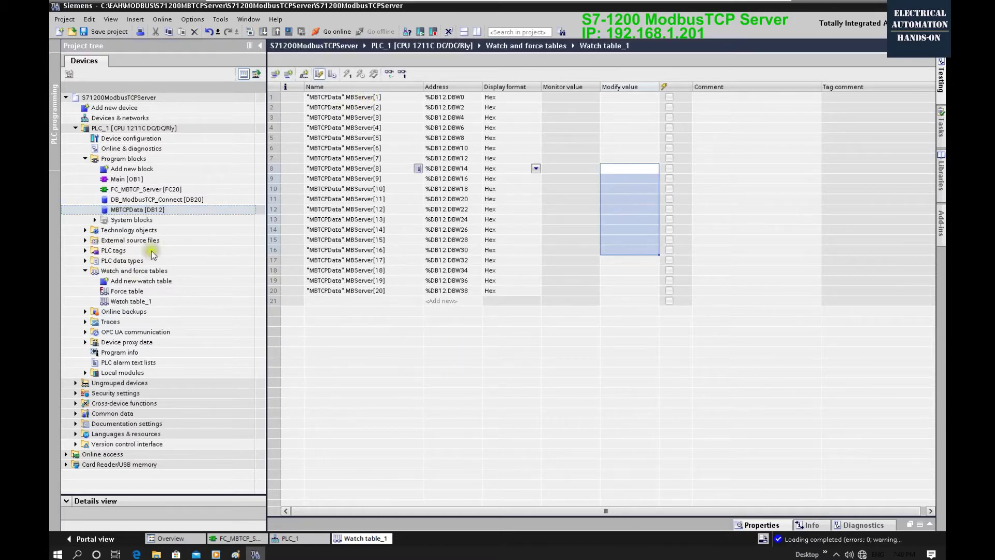
Step: Save the project, download PLC_1 to the device, and finish the loading dialog
{"action": "left_click", "coordinate": [155, 127]}
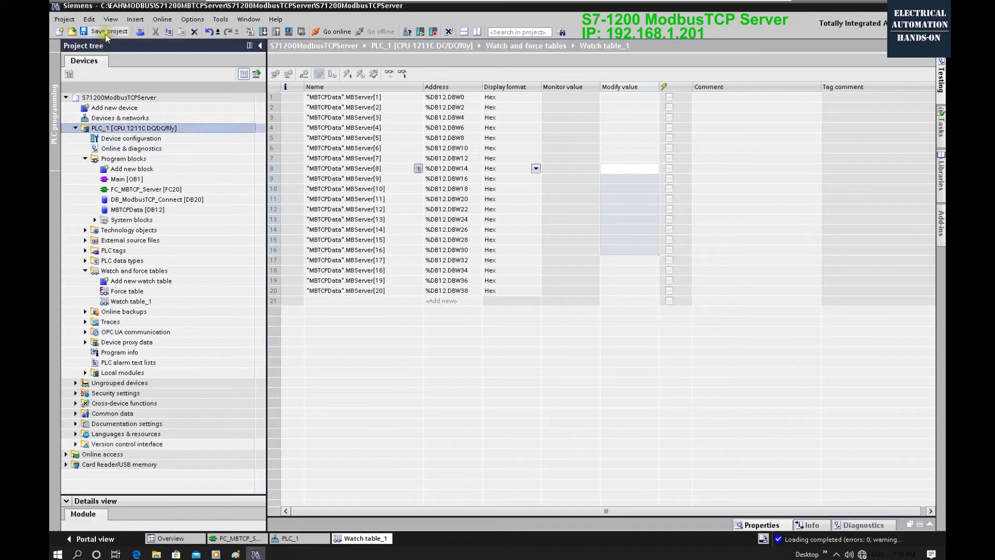
{"action": "left_click", "coordinate": [263, 31]}
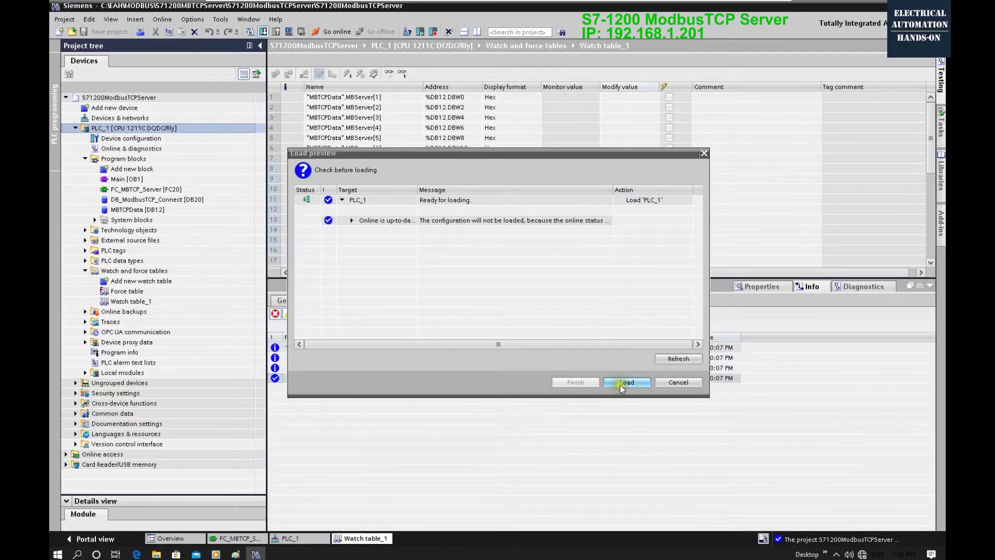
{"action": "left_click", "coordinate": [622, 384]}
{"action": "left_click", "coordinate": [572, 383]}
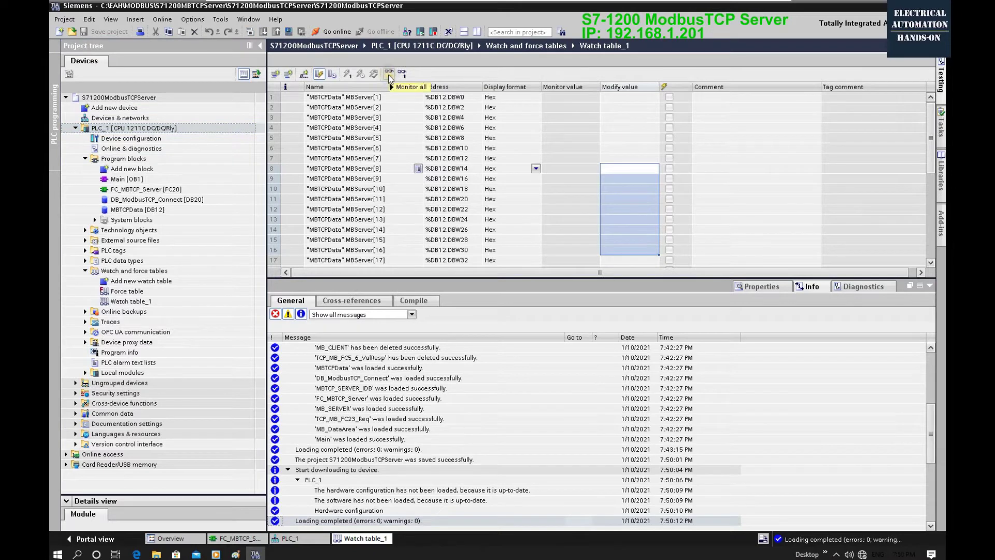
Step: Start monitoring all MBTCPData entries in Watch_table_1
{"action": "left_click", "coordinate": [388, 74]}
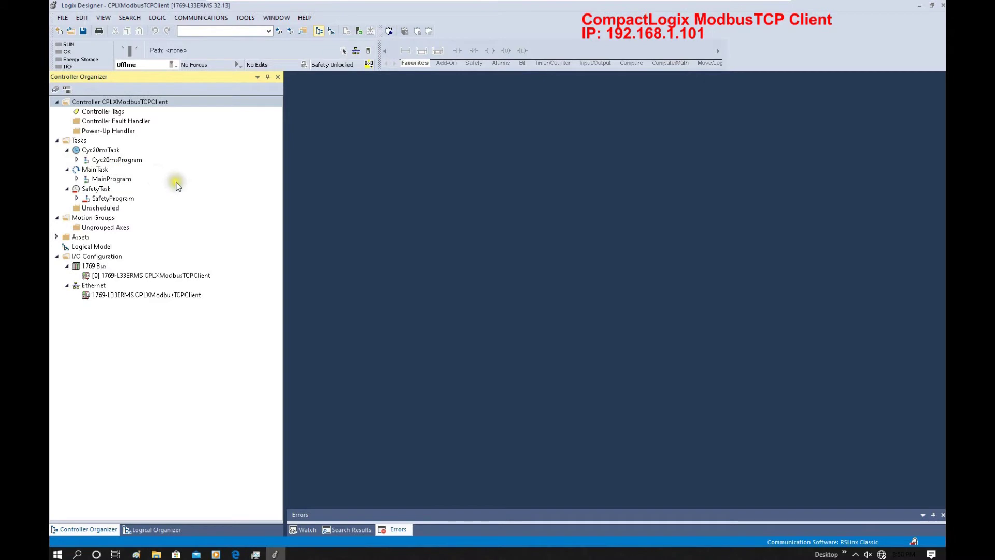
Step: In Logix Designer, expand Cyc20msProgram under Cyc20msTask and open its MBTCPClient routine
{"action": "left_click", "coordinate": [76, 161]}
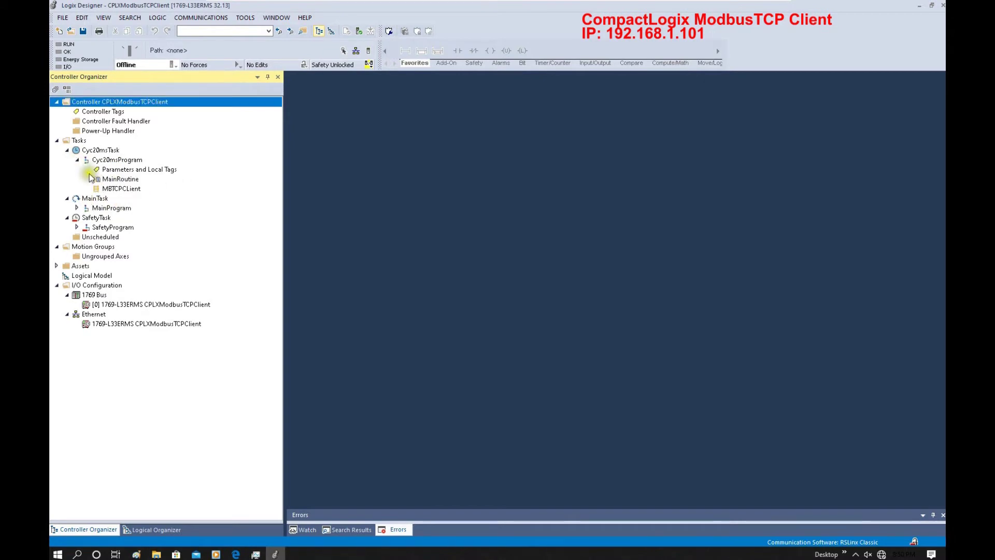
{"action": "left_click", "coordinate": [119, 189]}
{"action": "double_click", "coordinate": [120, 190]}
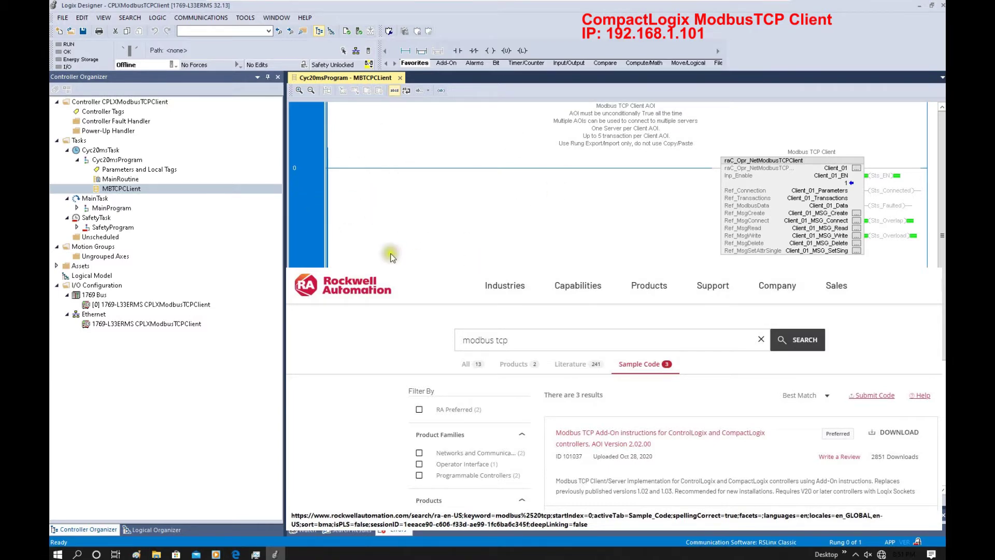
Step: Open the rung import for the MBTCPClient routine, select raC_Opr_NetModbusTCPClient_Rung.L5X, and cancel without importing
{"action": "right_click", "coordinate": [304, 245]}
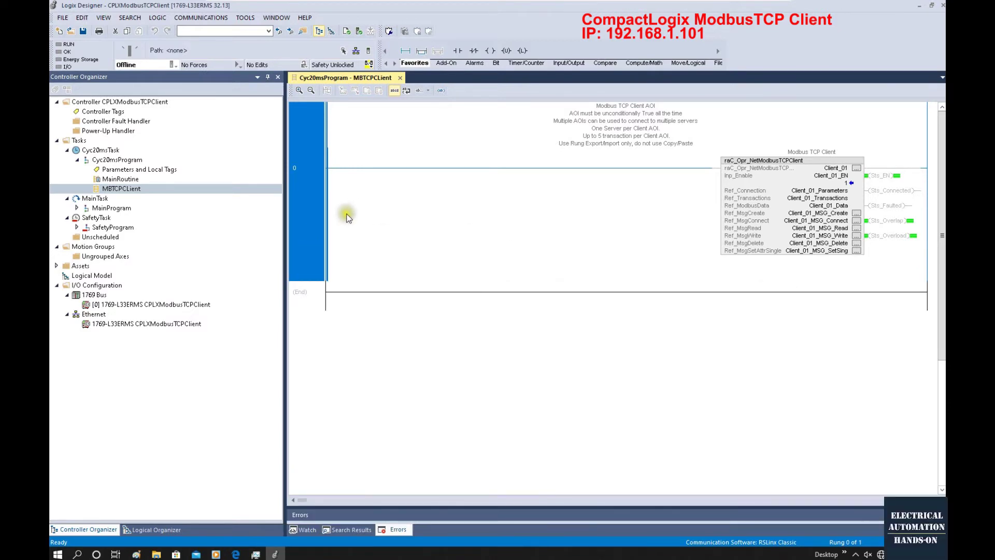
{"action": "right_click", "coordinate": [310, 256]}
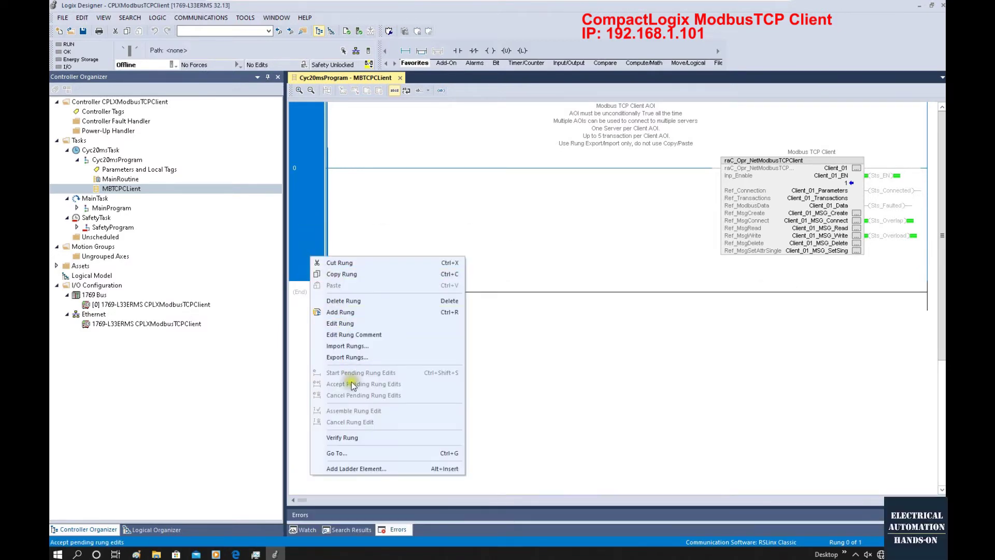
{"action": "left_click", "coordinate": [348, 345]}
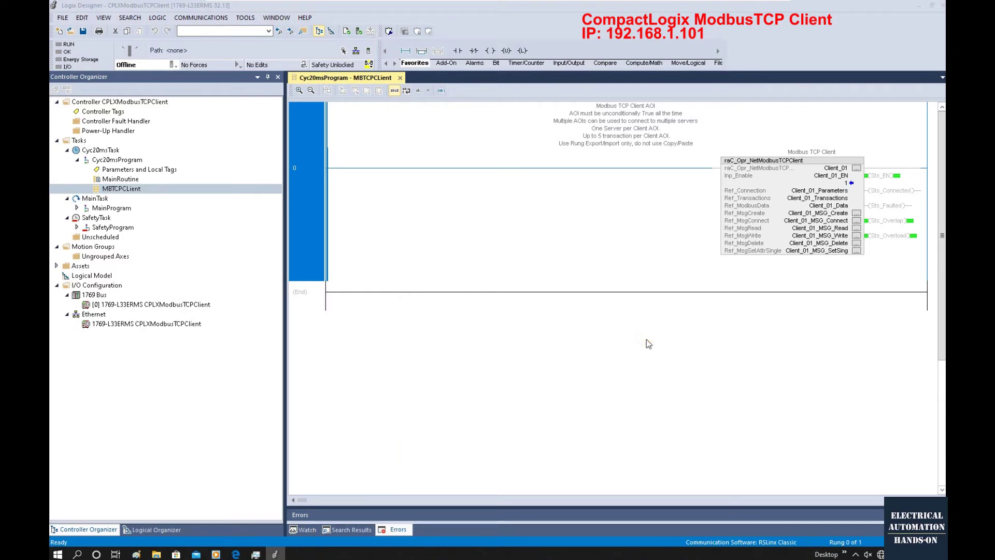
{"action": "left_click", "coordinate": [474, 188]}
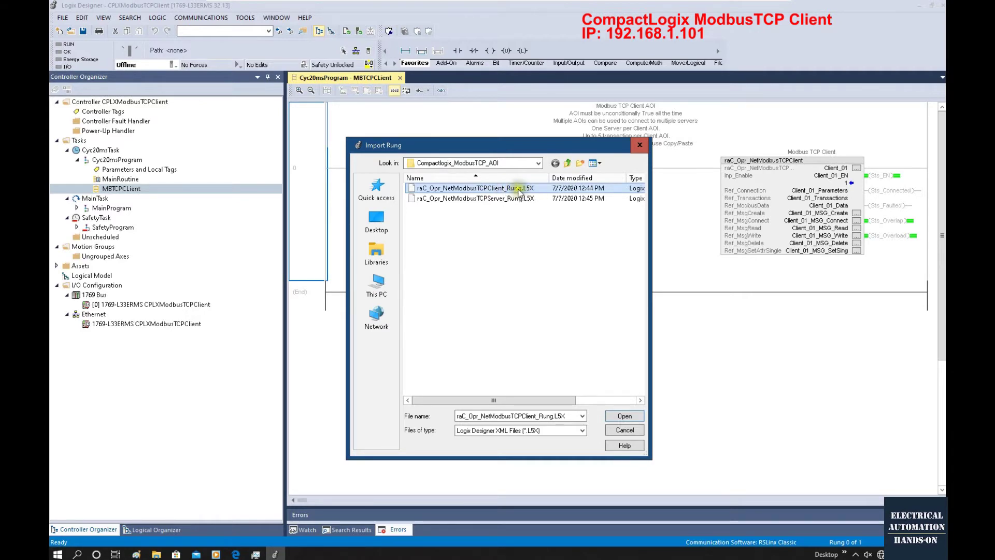
{"action": "left_click", "coordinate": [625, 432]}
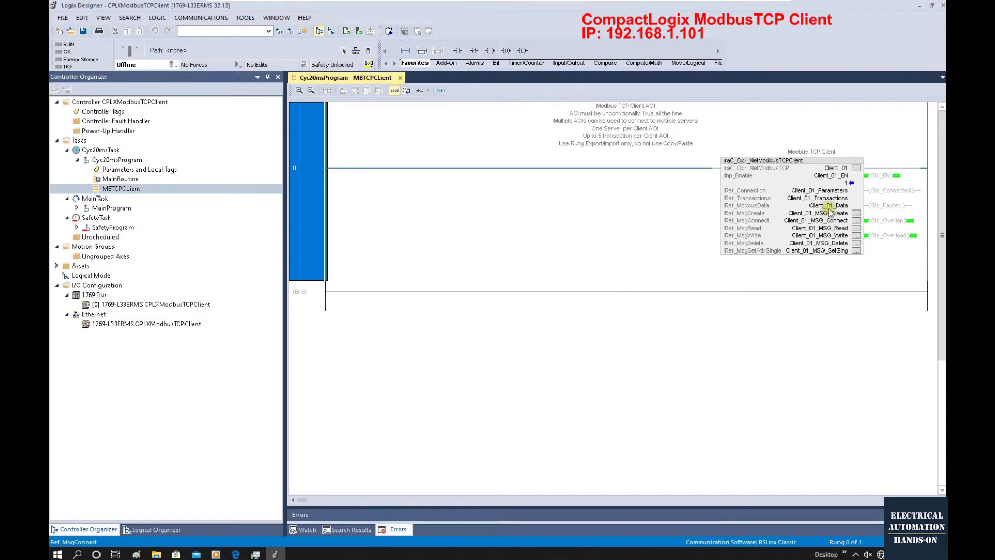
Step: Check the tag on the Modbus client block's Ref_Connection parameter, go to Client_01_Parameters in the controller tags, and expand it
{"action": "mouse_move", "coordinate": [829, 191]}
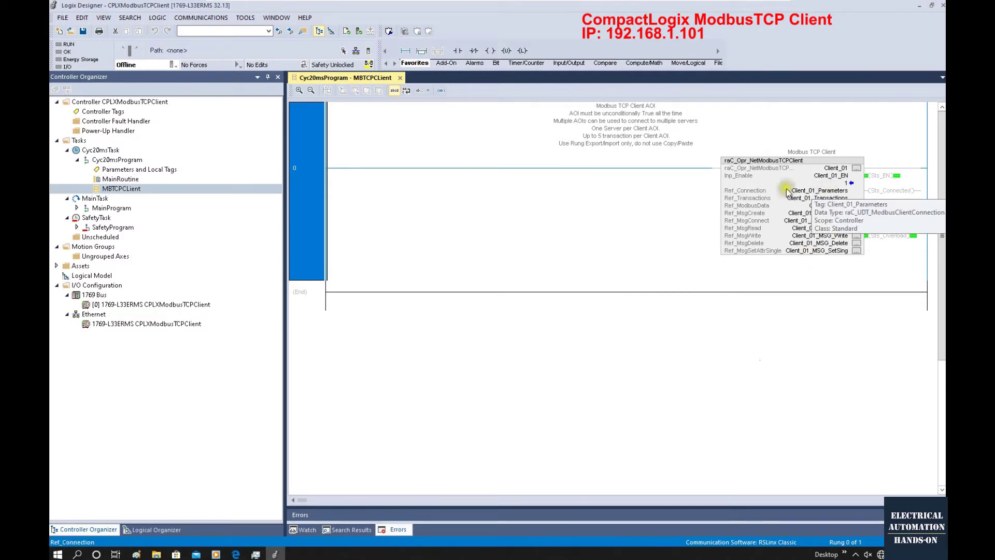
{"action": "left_click", "coordinate": [758, 193]}
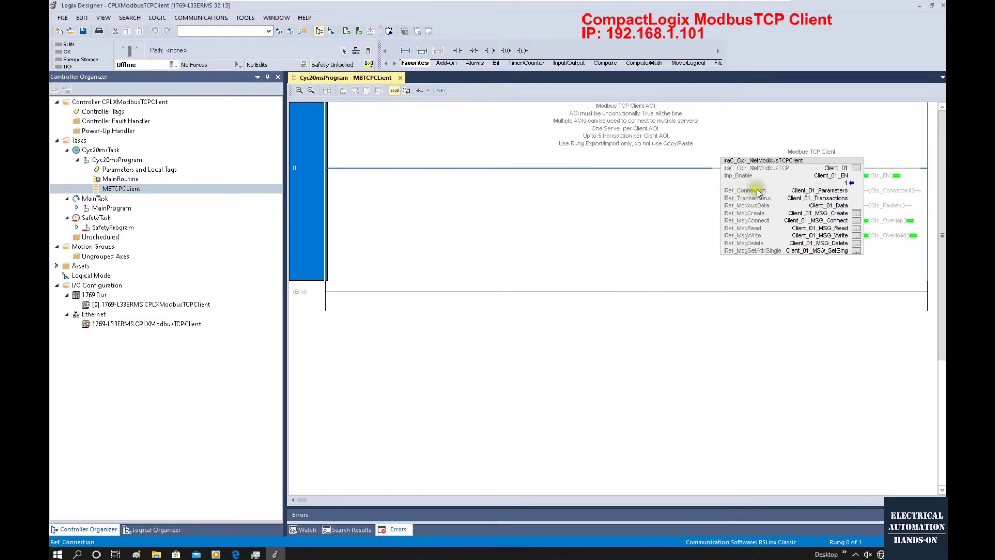
{"action": "left_click", "coordinate": [824, 191]}
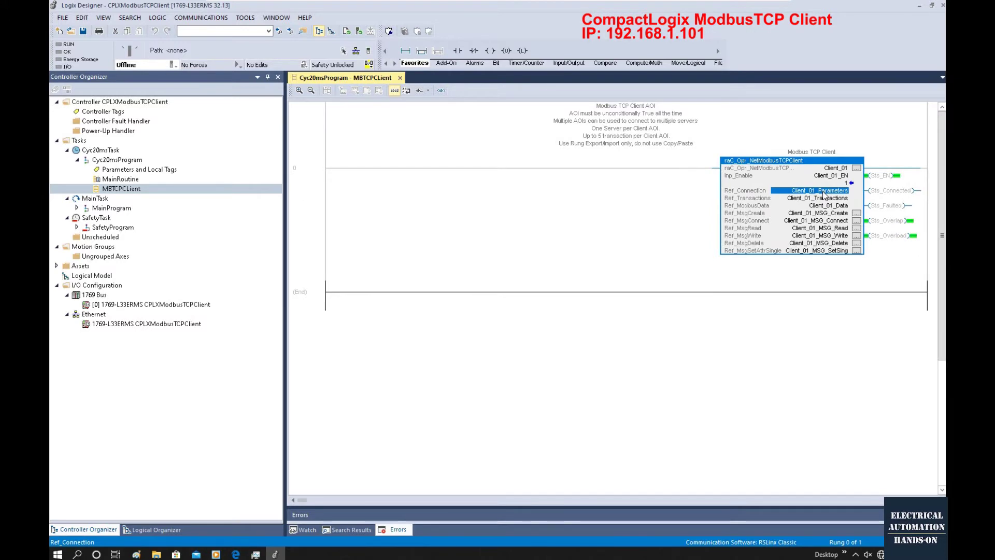
{"action": "right_click", "coordinate": [825, 196]}
{"action": "left_click", "coordinate": [808, 237]}
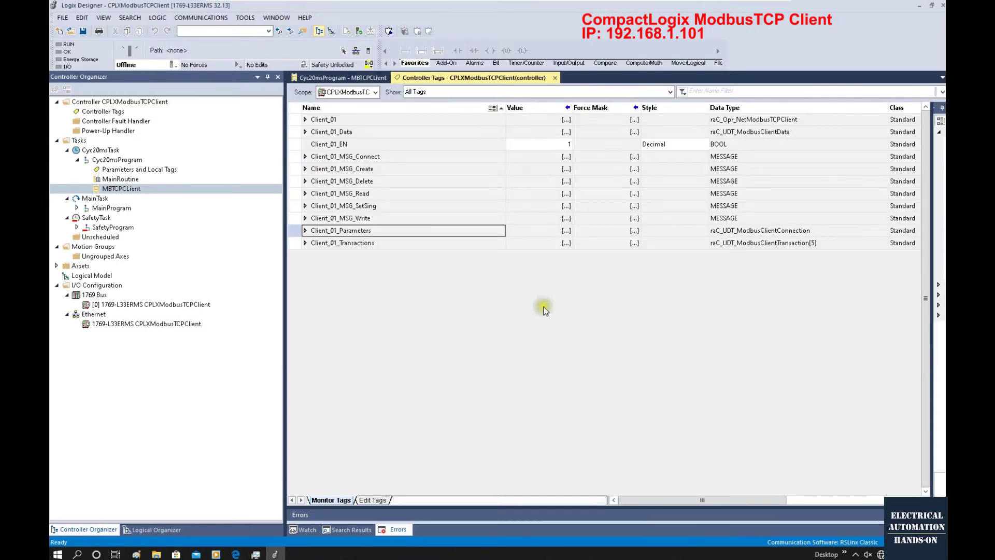
{"action": "left_click", "coordinate": [305, 231]}
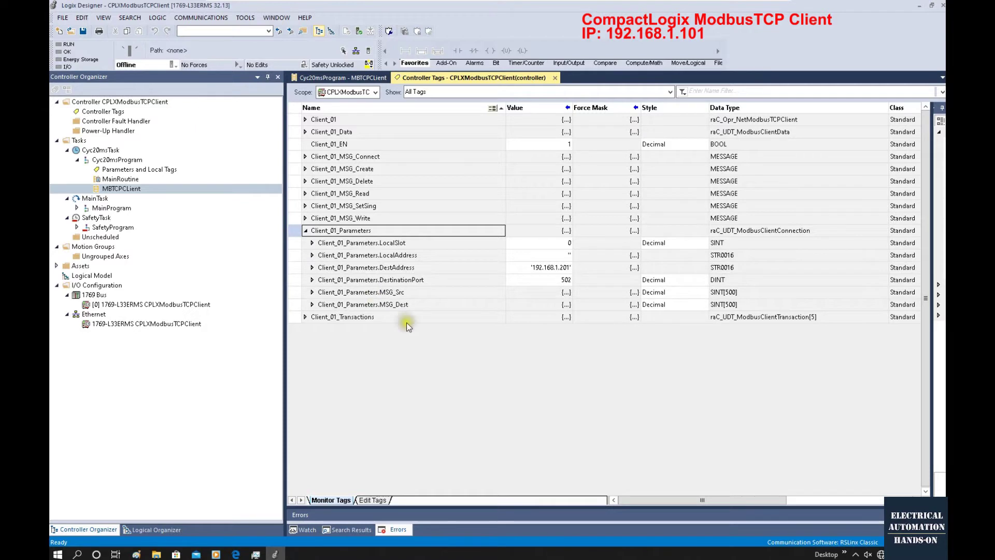
Step: Compare the LocalSlot value of Client_01_Parameters with the controller's slot on the 1769 Bus, and check the LocalAddress value
{"action": "left_click", "coordinate": [389, 243]}
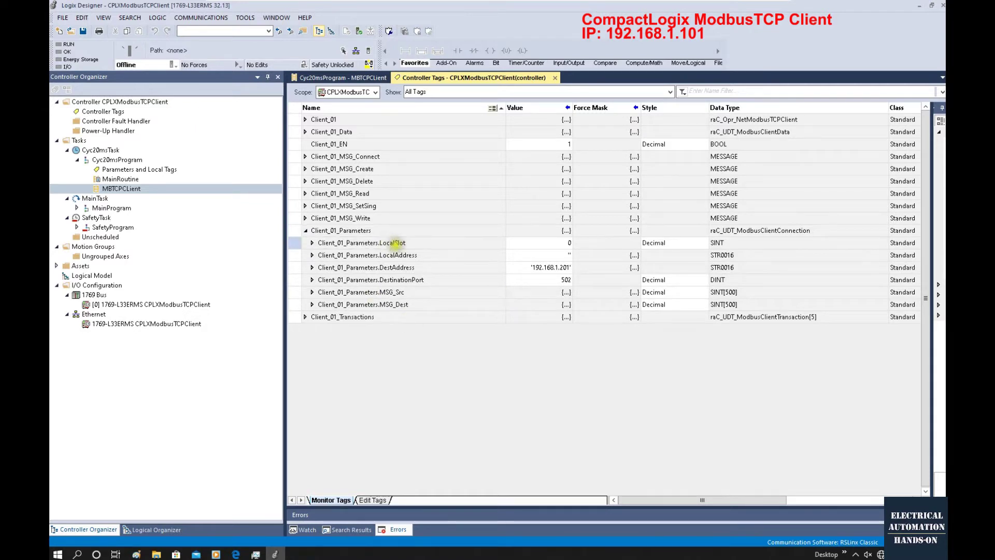
{"action": "left_click", "coordinate": [569, 244]}
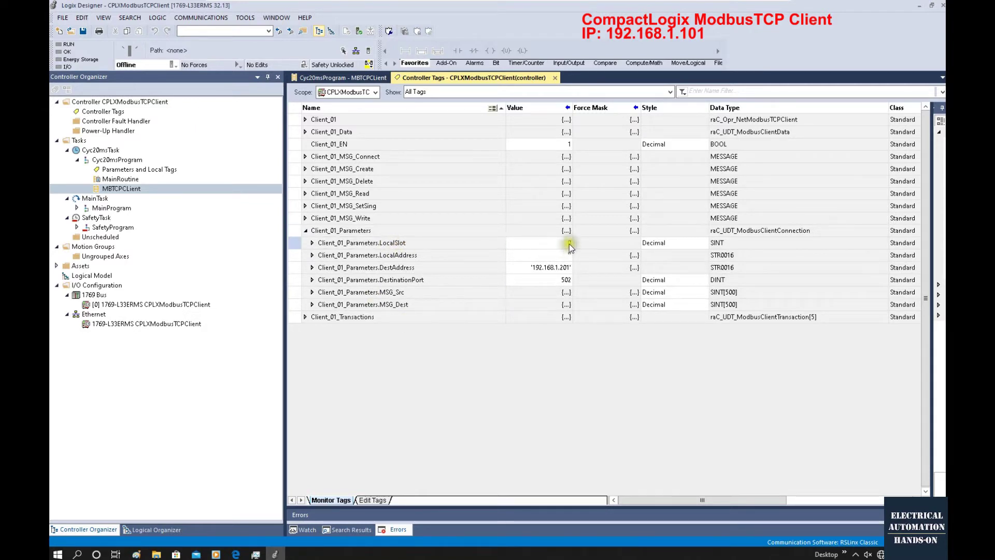
{"action": "left_click", "coordinate": [126, 304]}
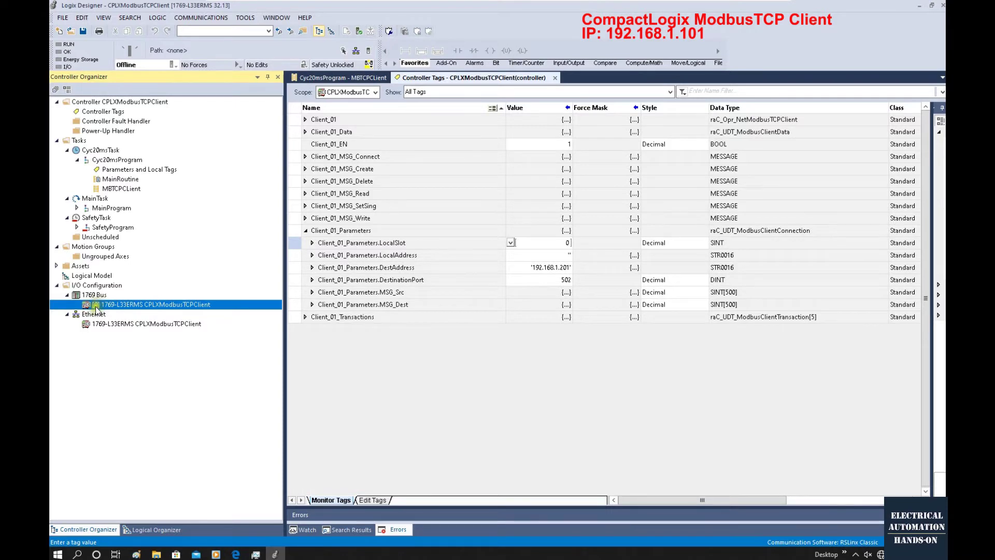
{"action": "left_click", "coordinate": [534, 242]}
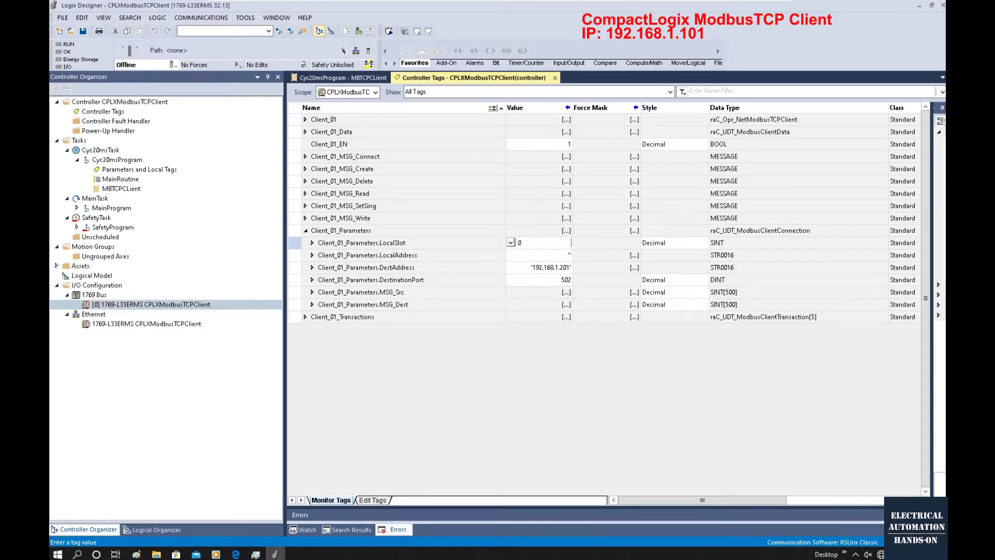
{"action": "left_click", "coordinate": [568, 255]}
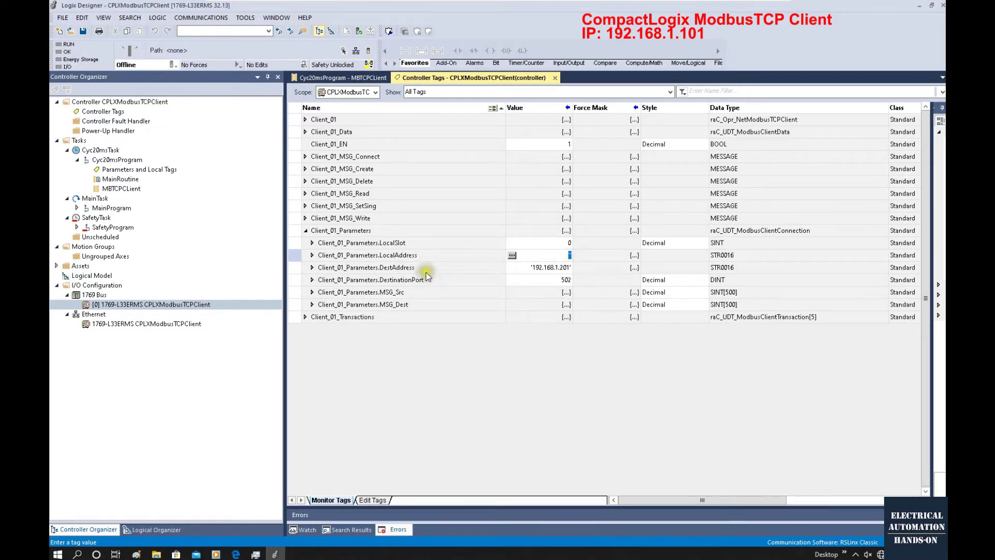
Step: Examine the DestAddress string of Client_01_Parameters in the String Browser, close it, and check the DestinationPort value
{"action": "left_click", "coordinate": [405, 267]}
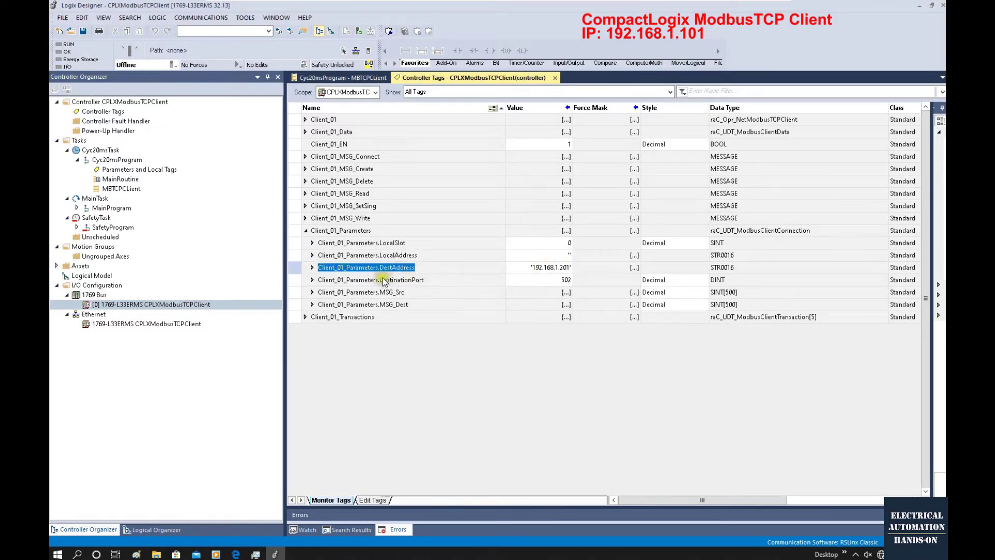
{"action": "left_click", "coordinate": [511, 267]}
{"action": "left_click", "coordinate": [511, 267]}
{"action": "left_click_drag", "start_coordinate": [576, 352], "coordinate": [472, 336]}
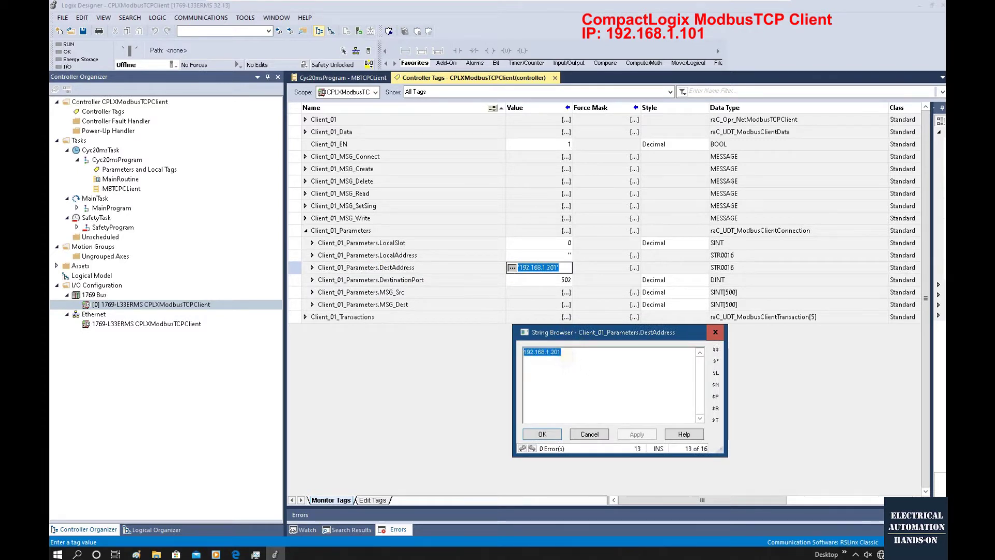
{"action": "left_click", "coordinate": [564, 353]}
{"action": "left_click", "coordinate": [549, 356]}
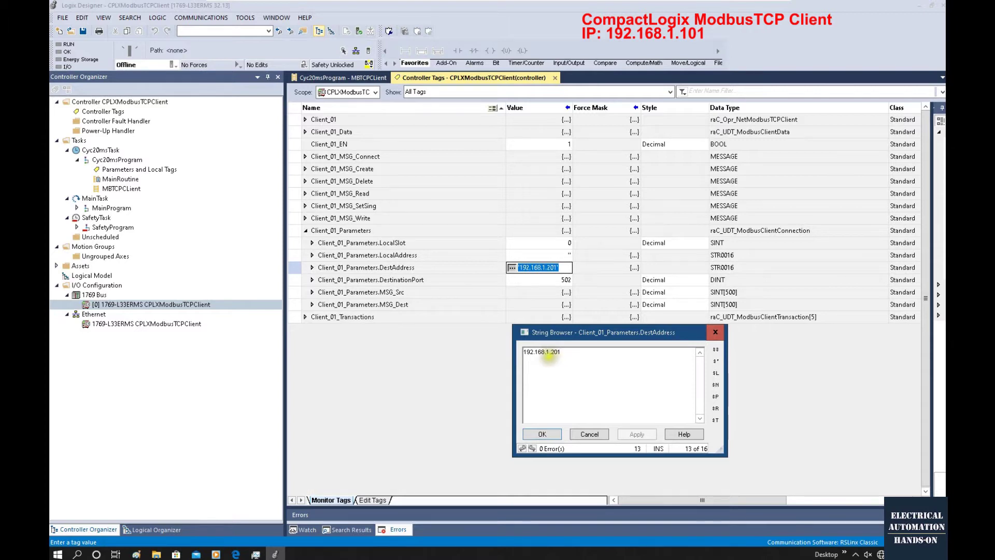
{"action": "left_click_drag", "start_coordinate": [564, 353], "coordinate": [517, 349]}
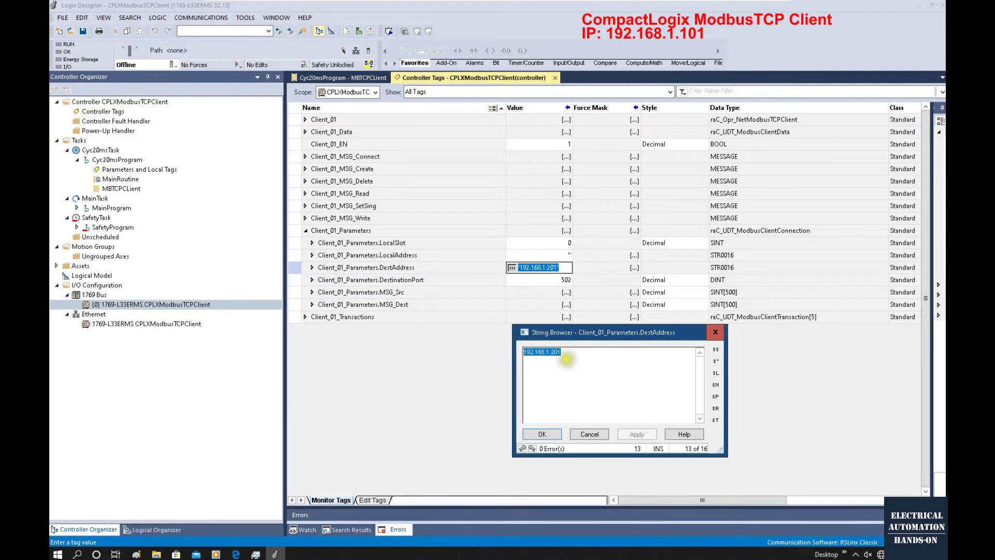
{"action": "left_click", "coordinate": [544, 434]}
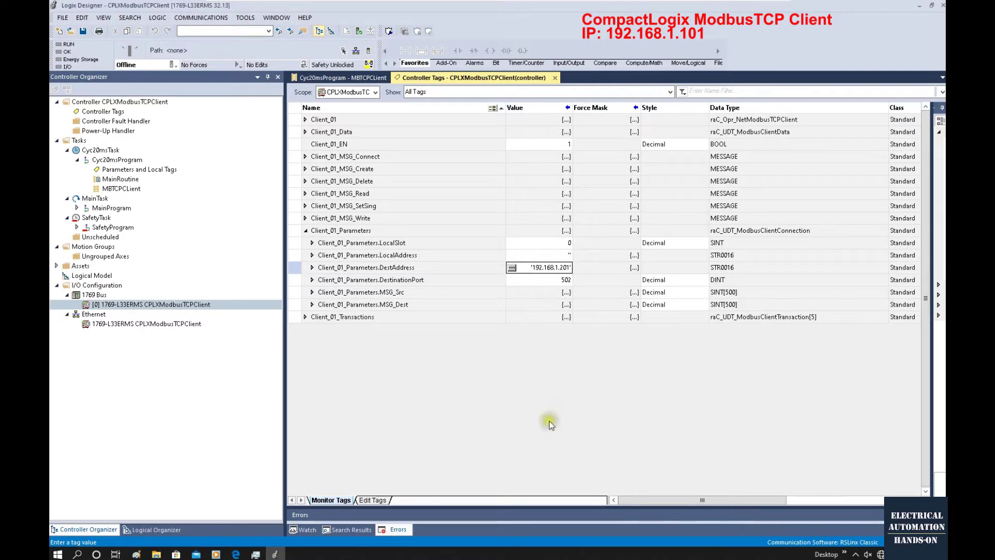
{"action": "left_click", "coordinate": [412, 280]}
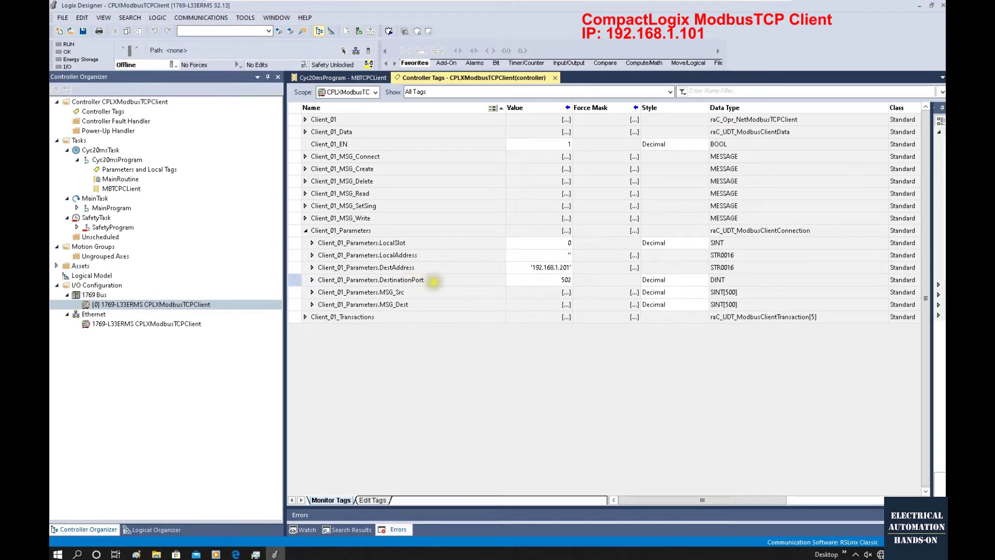
{"action": "left_click", "coordinate": [561, 281]}
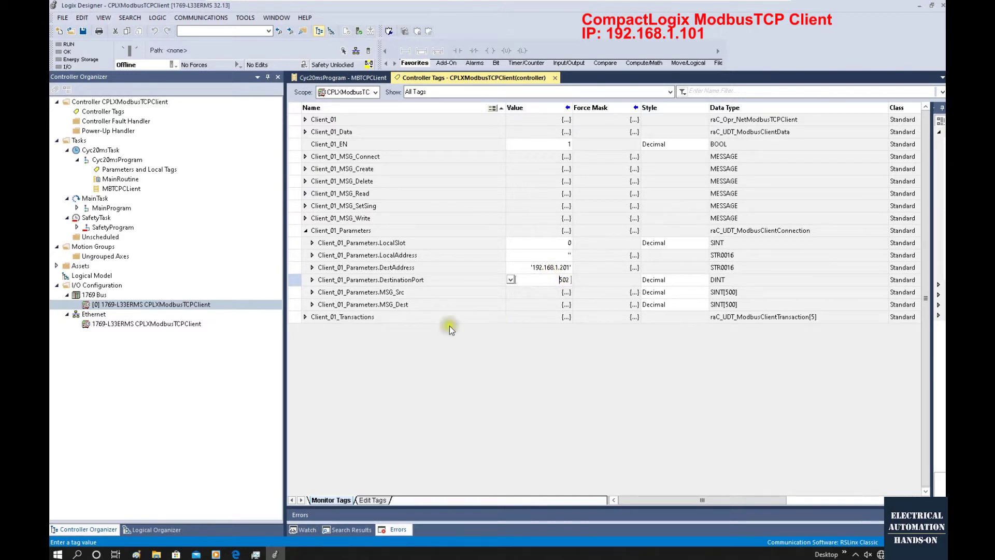
Step: Expand Client_01_Transactions and its element [0] to examine the PollInterval and TransType values
{"action": "left_click", "coordinate": [305, 316]}
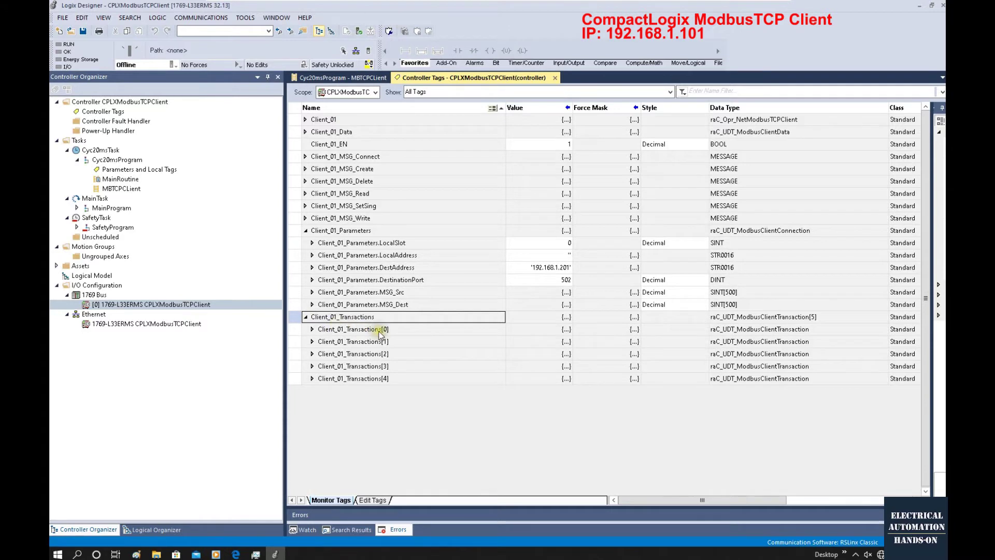
{"action": "left_click", "coordinate": [312, 330]}
{"action": "scroll", "coordinate": [439, 359], "scroll_direction": "down", "scroll_amount": 1}
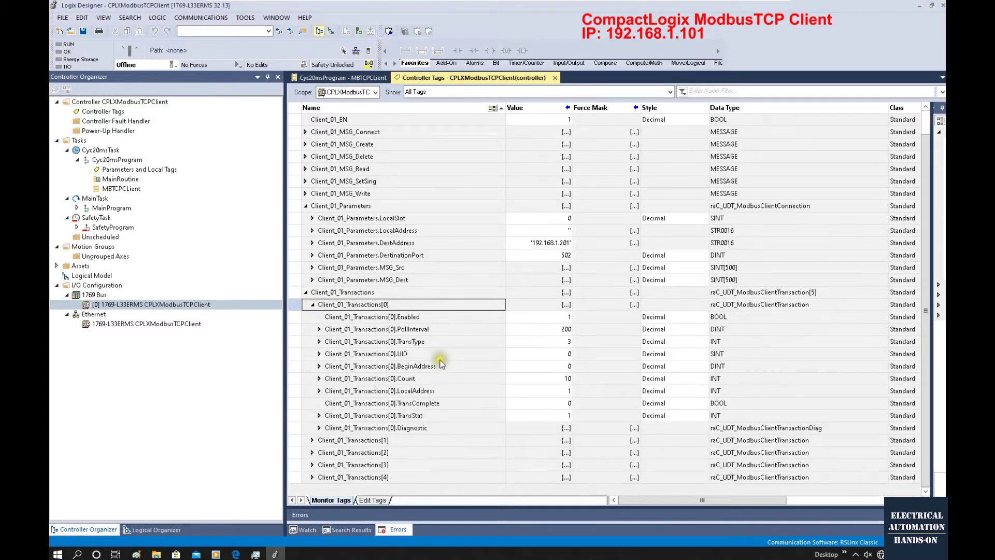
{"action": "left_click", "coordinate": [565, 332]}
{"action": "left_click", "coordinate": [425, 342]}
{"action": "left_click", "coordinate": [562, 342]}
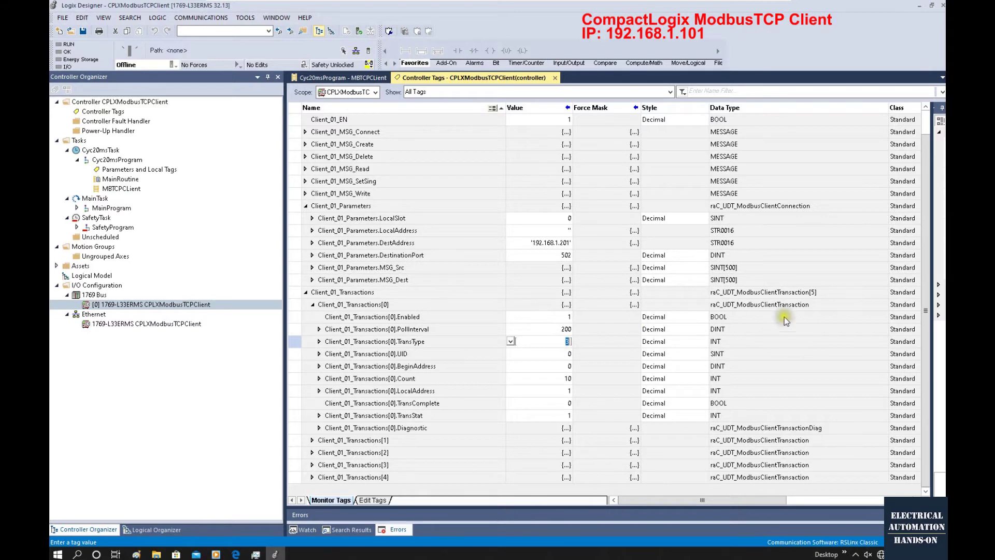
{"action": "left_click", "coordinate": [527, 340]}
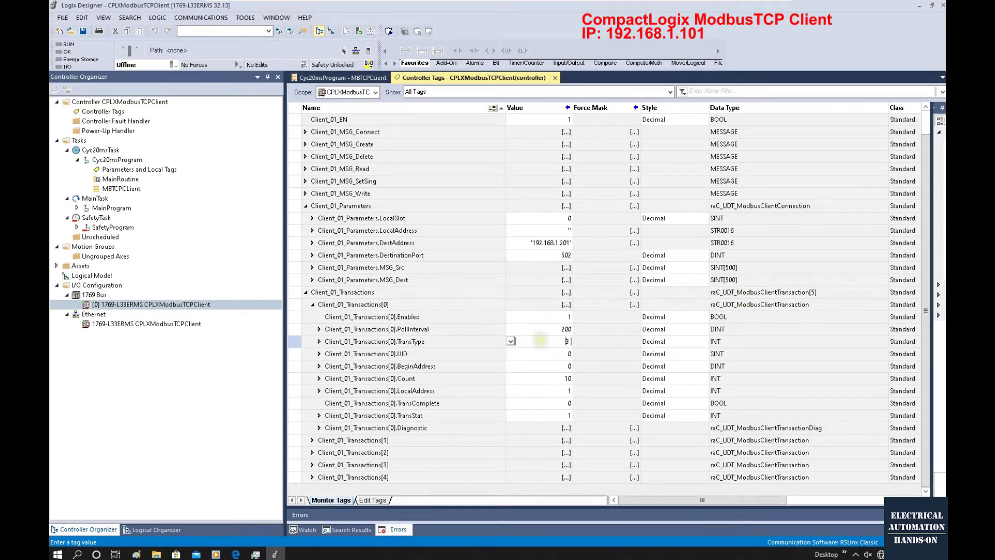
Step: Compare the BeginAddress and LocalAddress values of Client_01_Transactions[0]
{"action": "left_click", "coordinate": [414, 390]}
{"action": "left_click", "coordinate": [297, 365]}
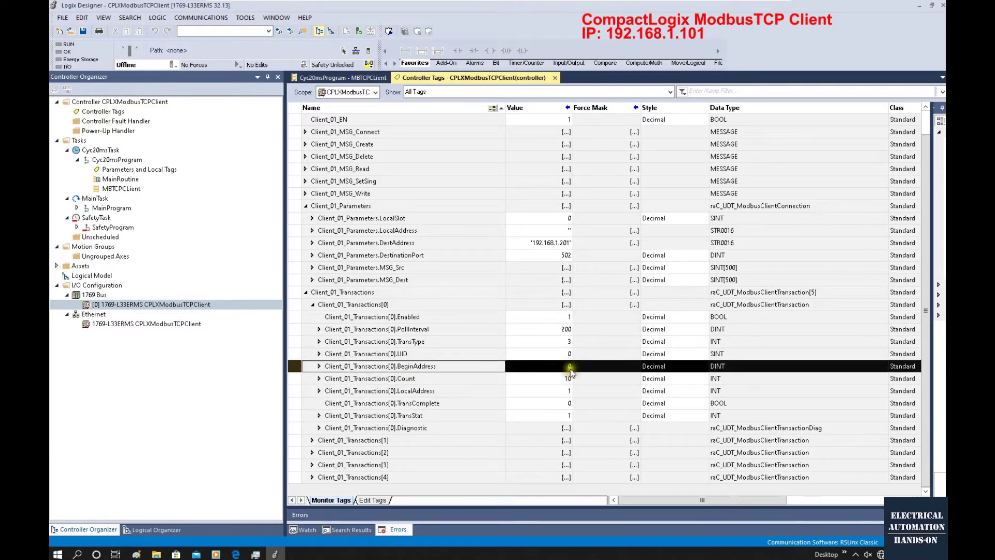
{"action": "left_click", "coordinate": [298, 391]}
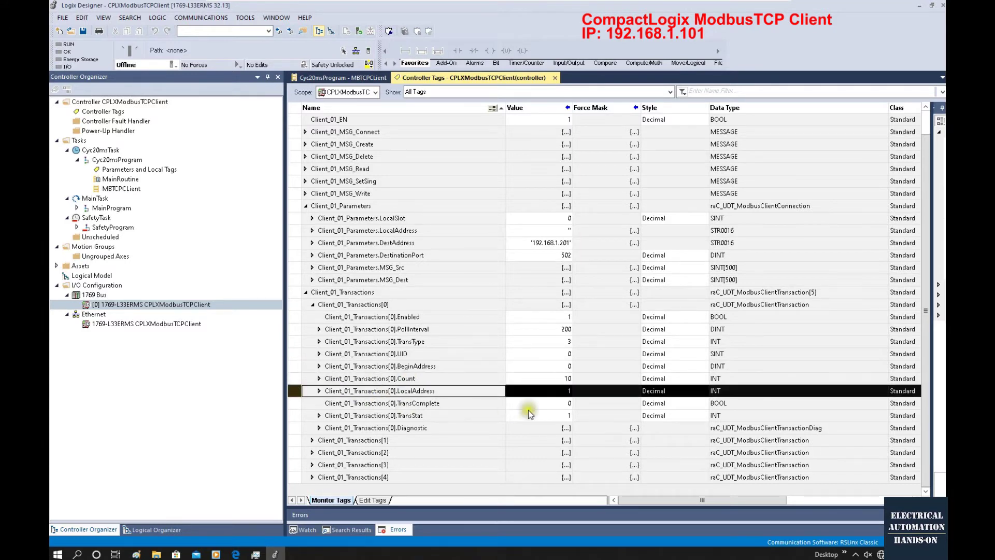
{"action": "left_click", "coordinate": [570, 394]}
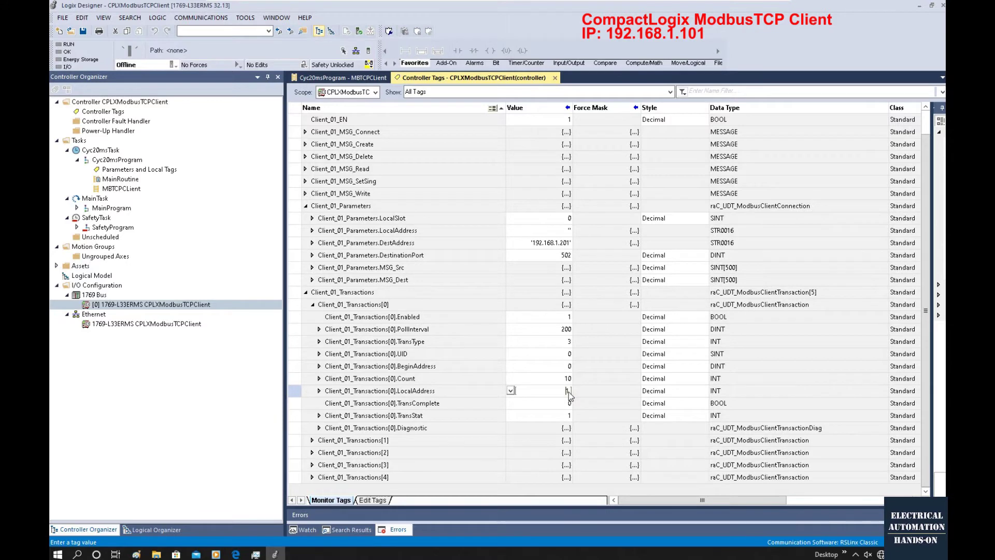
{"action": "left_click", "coordinate": [565, 367]}
{"action": "double_click", "coordinate": [568, 366]}
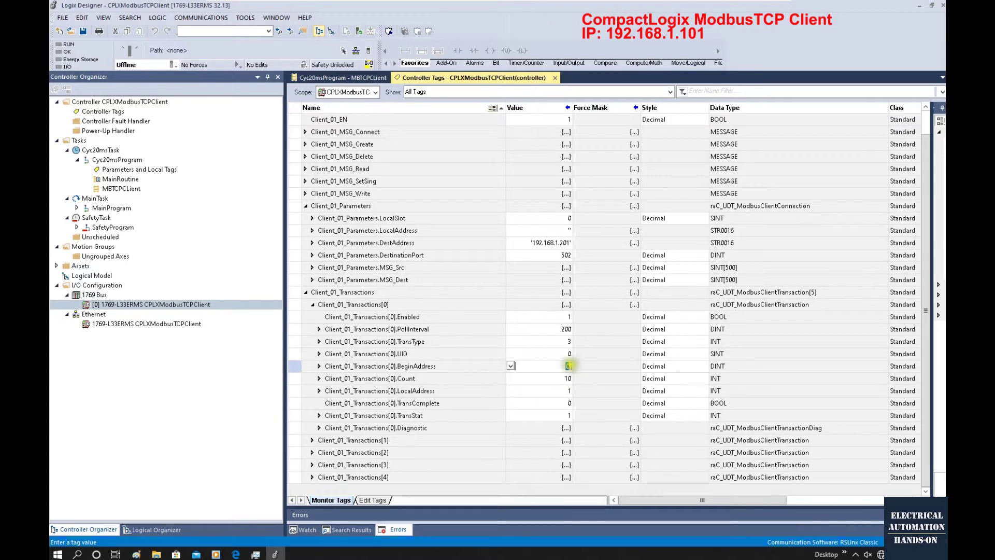
{"action": "double_click", "coordinate": [570, 391]}
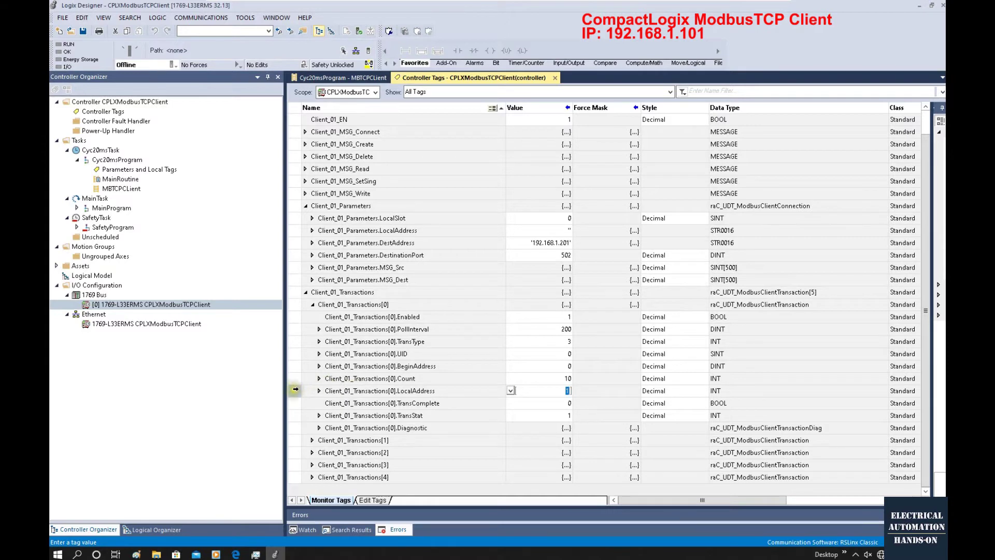
{"action": "left_click", "coordinate": [295, 390]}
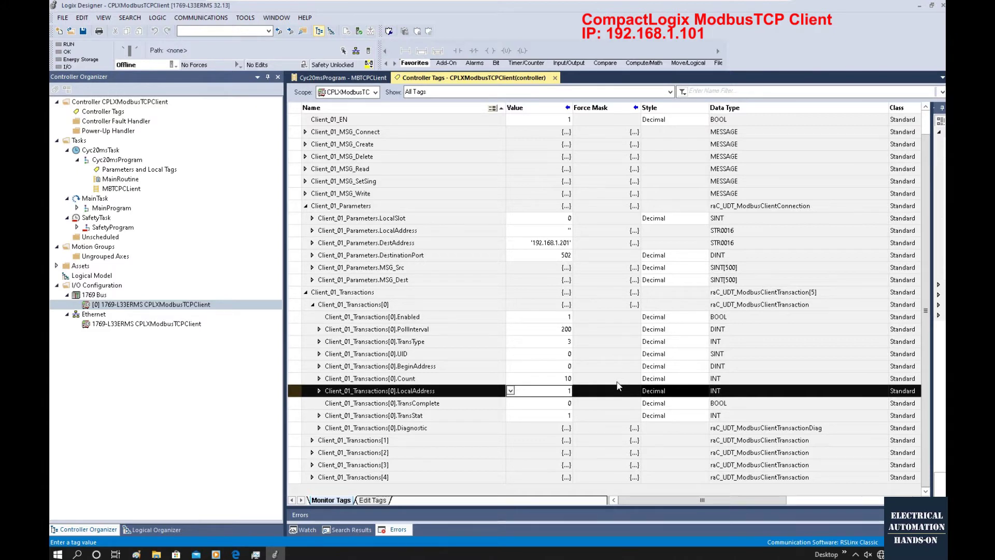
Step: Recheck how the BeginAddress of Client_01_Transactions[0] maps to its local register address
{"action": "left_click", "coordinate": [567, 366]}
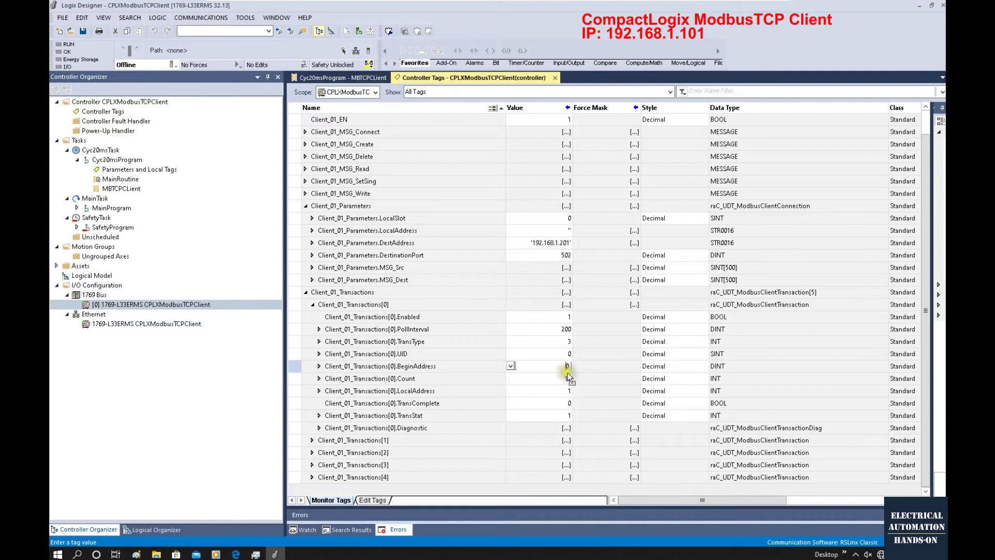
{"action": "left_click", "coordinate": [299, 366]}
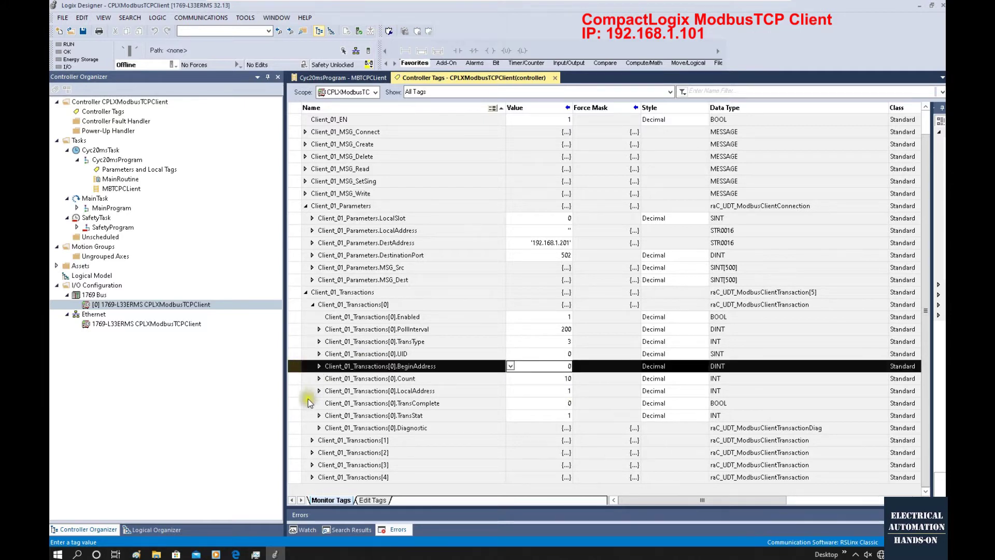
{"action": "left_click", "coordinate": [294, 391]}
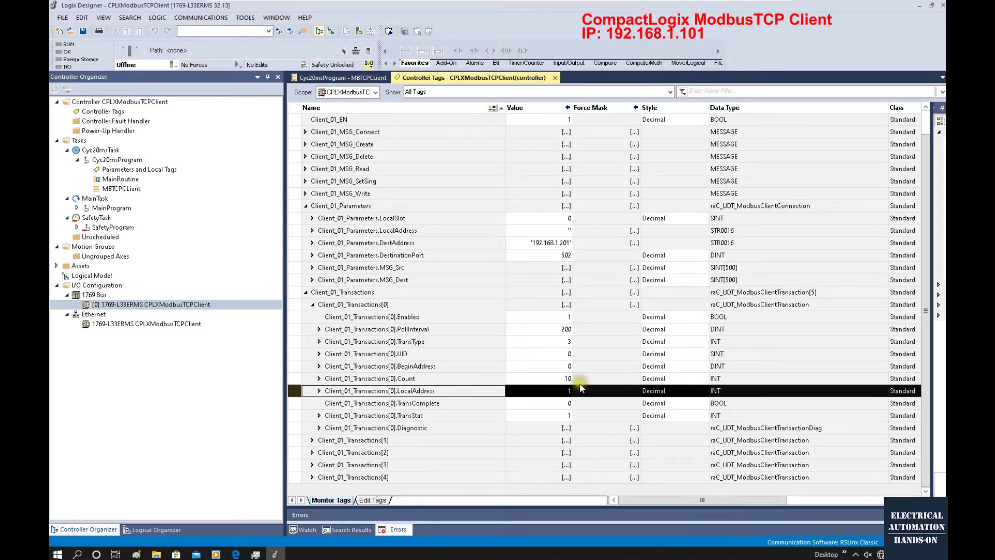
Step: Expand Client_01_Transactions[1] and examine its TransType value
{"action": "left_click", "coordinate": [312, 440]}
{"action": "scroll", "coordinate": [506, 333], "scroll_direction": "down", "scroll_amount": 3}
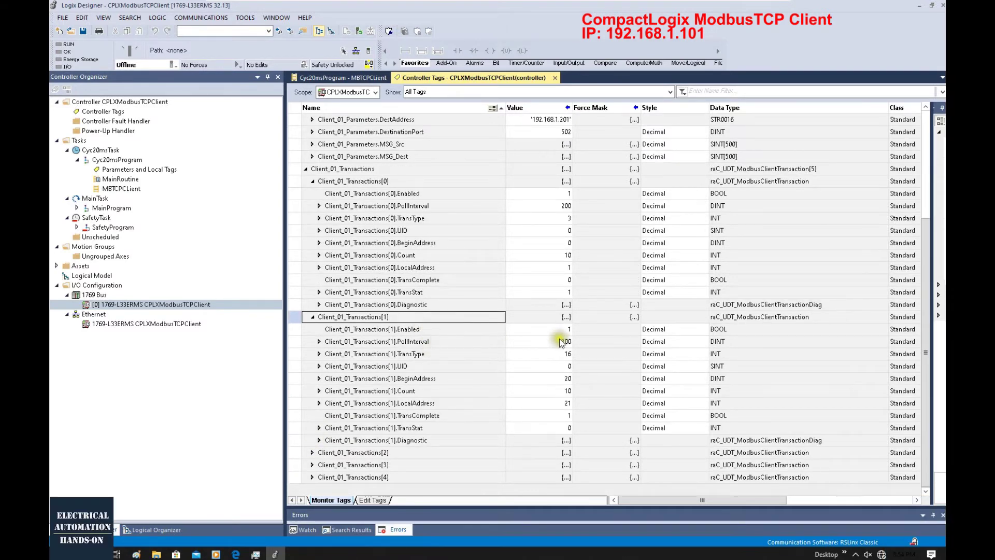
{"action": "left_click", "coordinate": [463, 355]}
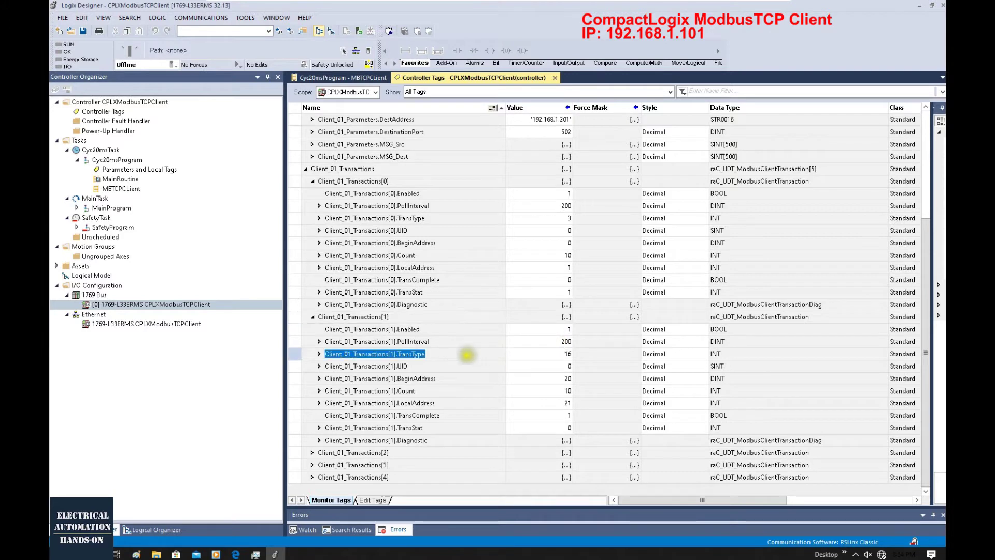
{"action": "left_click", "coordinate": [564, 354]}
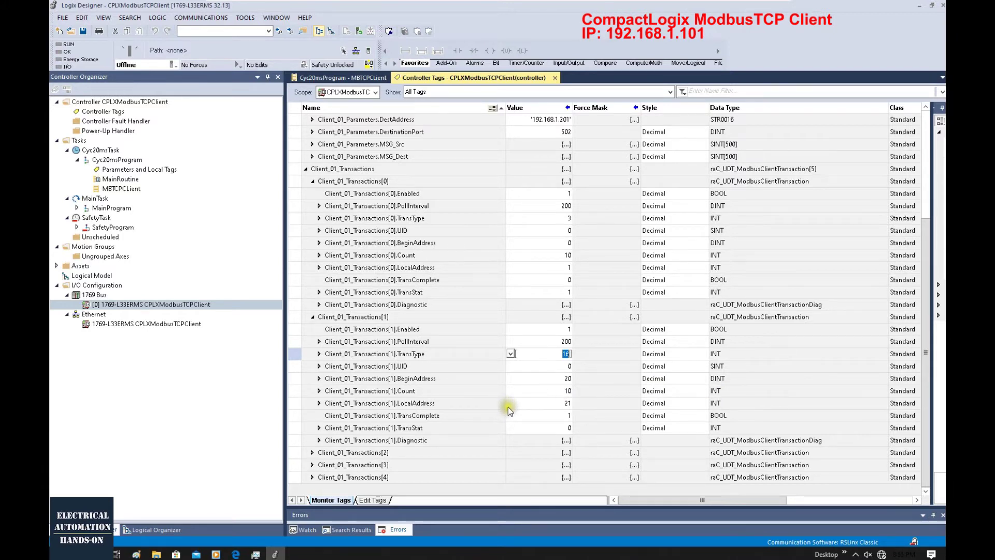
Step: Compare the BeginAddress, LocalAddress and Count values of Client_01_Transactions[1]
{"action": "left_click", "coordinate": [297, 403]}
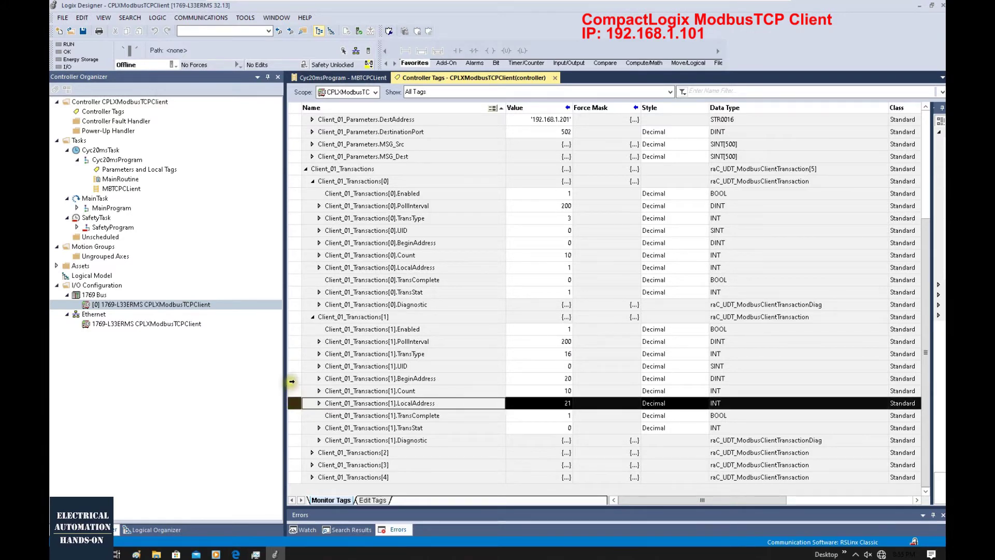
{"action": "left_click", "coordinate": [293, 378]}
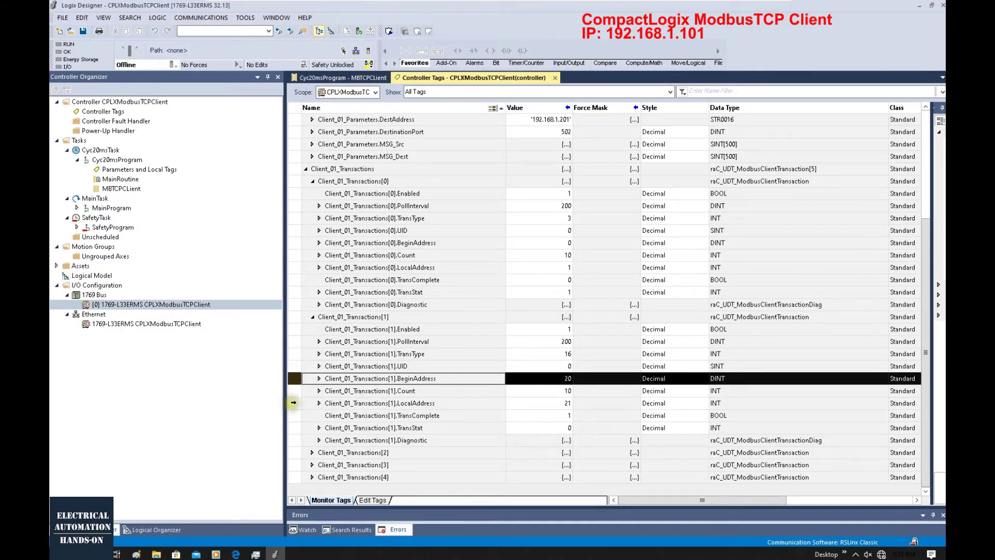
{"action": "left_click", "coordinate": [296, 403]}
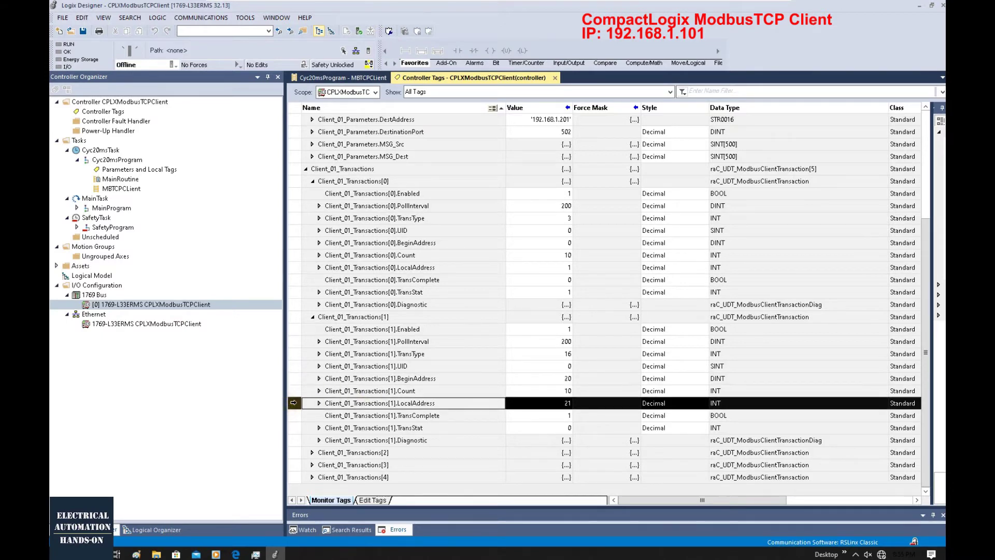
{"action": "left_click", "coordinate": [569, 393]}
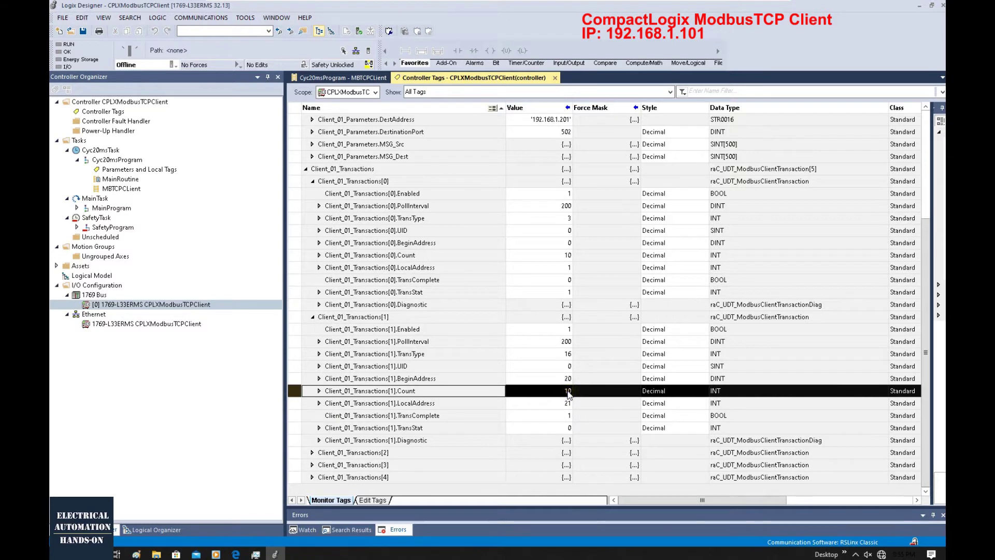
{"action": "left_click", "coordinate": [580, 382]}
{"action": "left_click", "coordinate": [571, 393]}
Step: Check the TransComplete status bits of Client_01_Transactions[1] and Client_01_Transactions[0]
{"action": "left_click", "coordinate": [300, 415]}
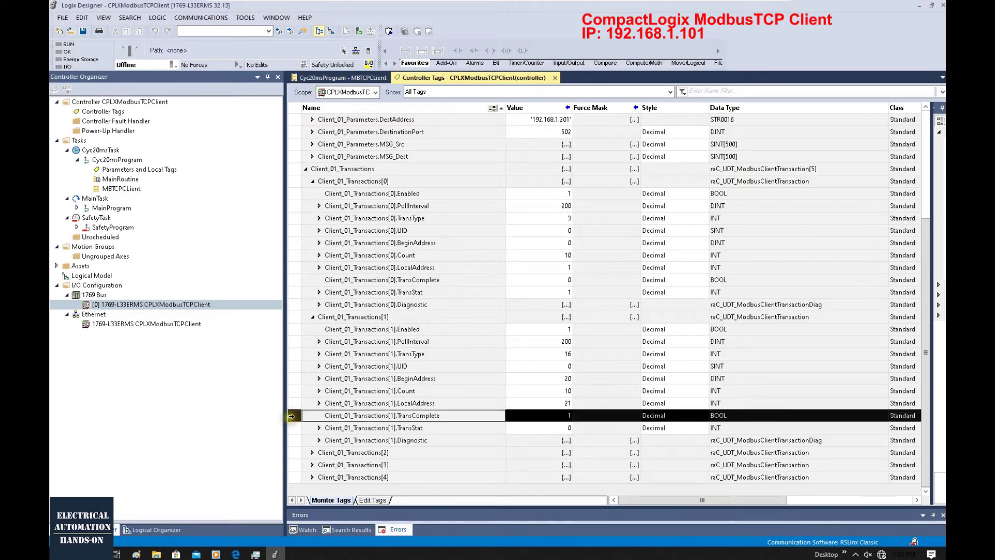
{"action": "left_click", "coordinate": [301, 396]}
{"action": "left_click", "coordinate": [296, 280]}
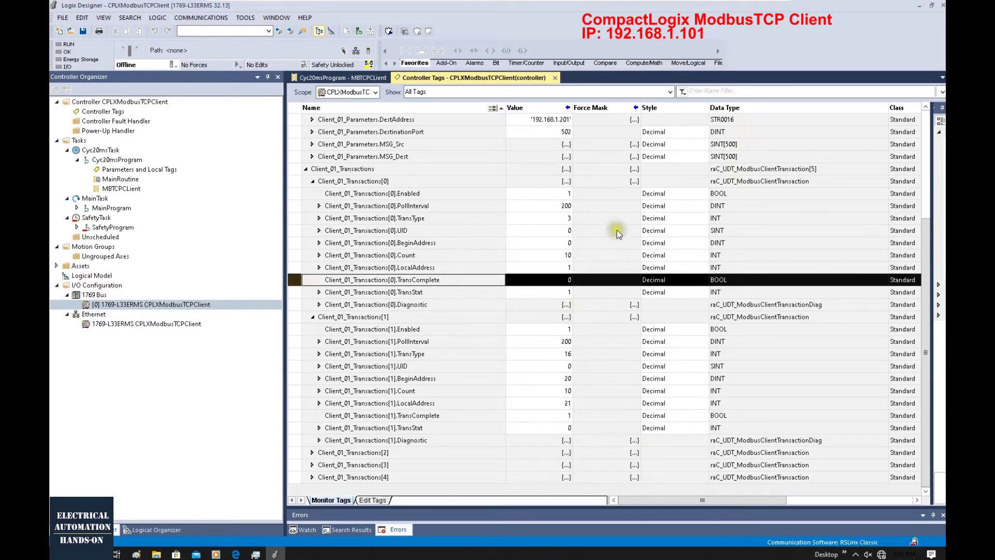
Step: From the MBTCPCLient routine's Ref_ModbusData tag, expand Client_01_Data and its HoldRegisters_4xxx array to examine the register elements
{"action": "scroll", "coordinate": [539, 391], "scroll_direction": "up", "scroll_amount": 3}
{"action": "left_click", "coordinate": [363, 78]}
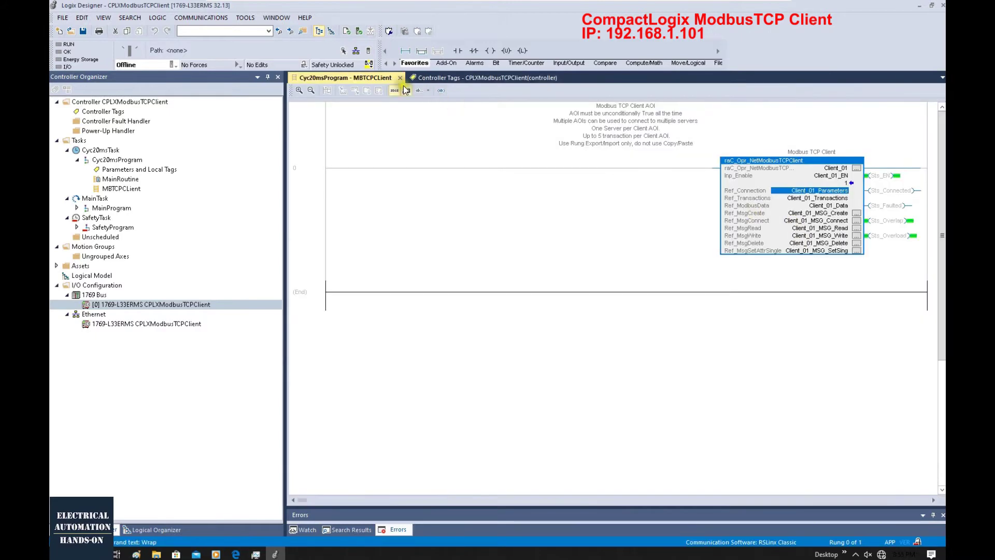
{"action": "mouse_move", "coordinate": [836, 201]}
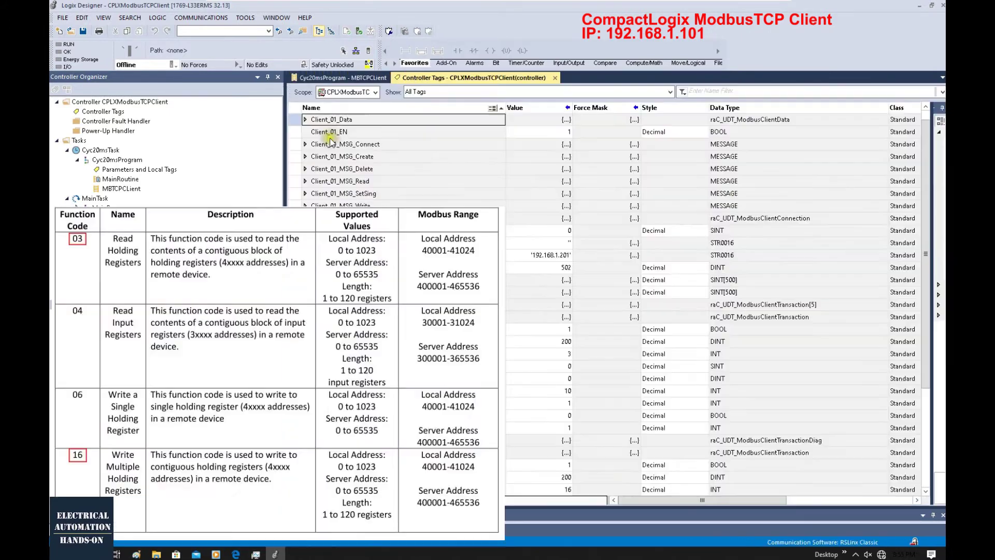
{"action": "left_click", "coordinate": [305, 119]}
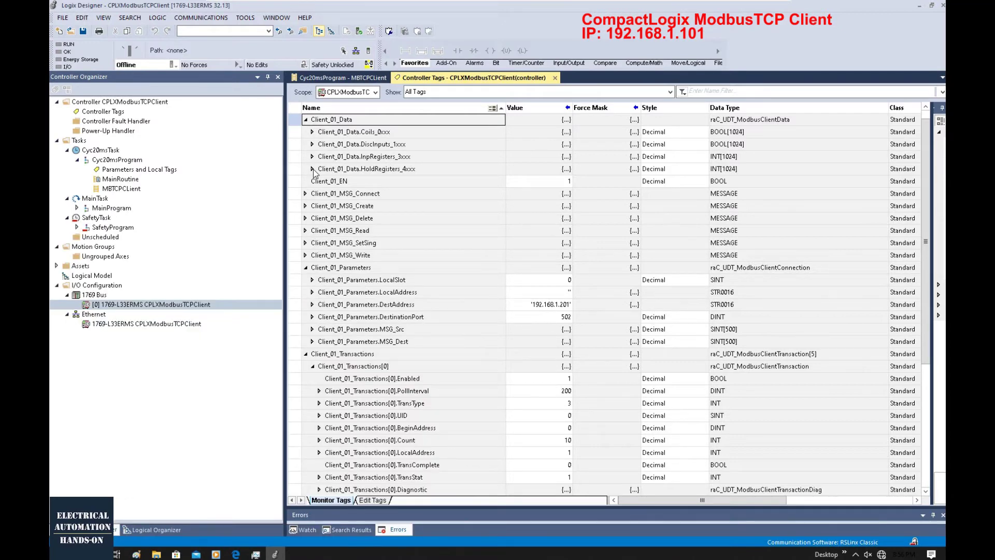
{"action": "left_click", "coordinate": [313, 169]}
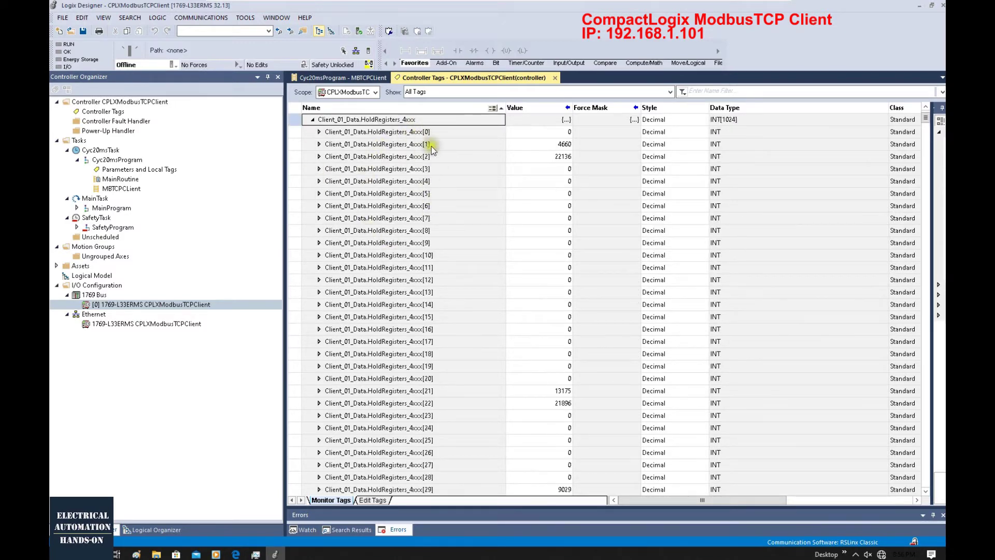
{"action": "left_click", "coordinate": [296, 132]}
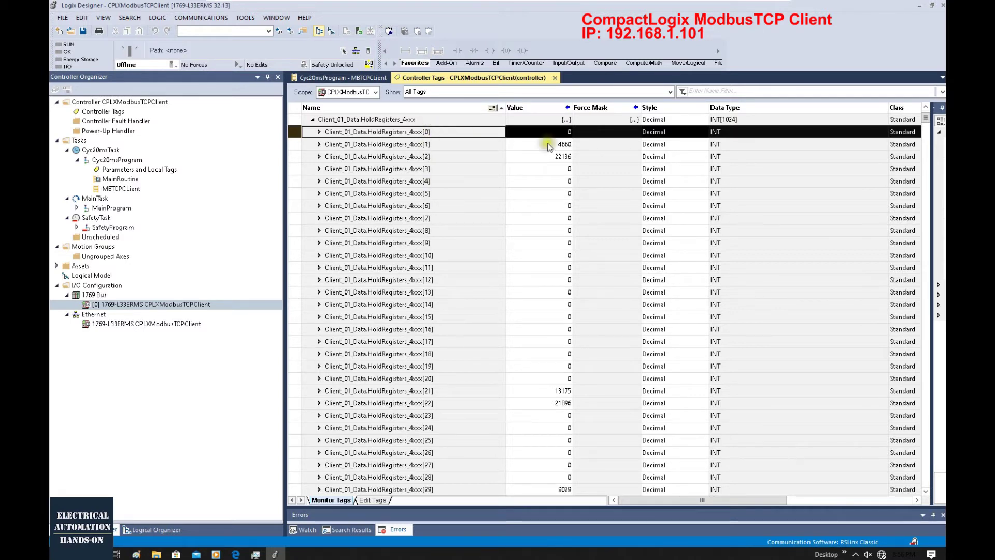
{"action": "left_click", "coordinate": [379, 304]}
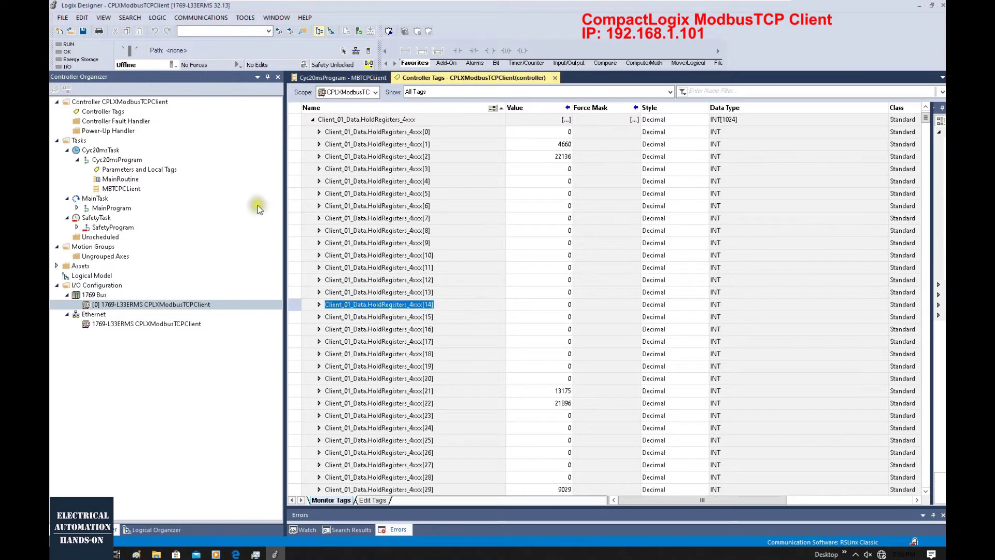
Step: Select the 1769-L33ERMS controller at 192.168.1.101 under AB_ETHIP-1 in Who Active and go online with it
{"action": "left_click", "coordinate": [356, 50]}
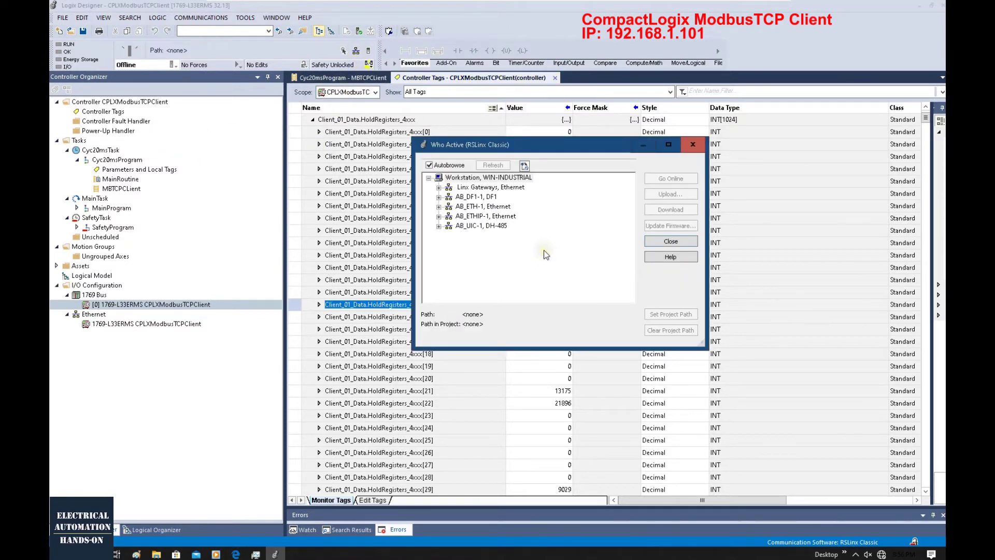
{"action": "double_click", "coordinate": [474, 217]}
{"action": "left_click", "coordinate": [495, 227]}
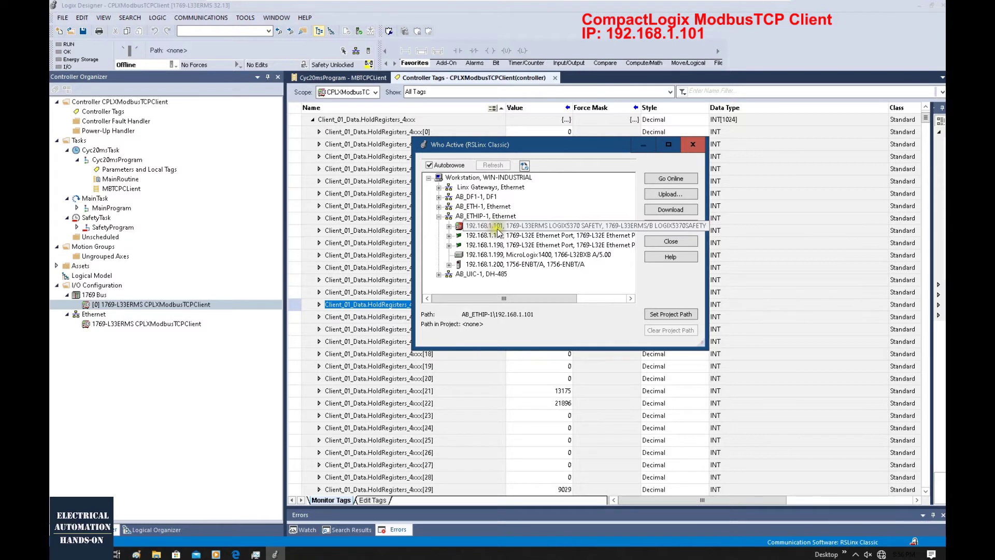
{"action": "left_click", "coordinate": [499, 231]}
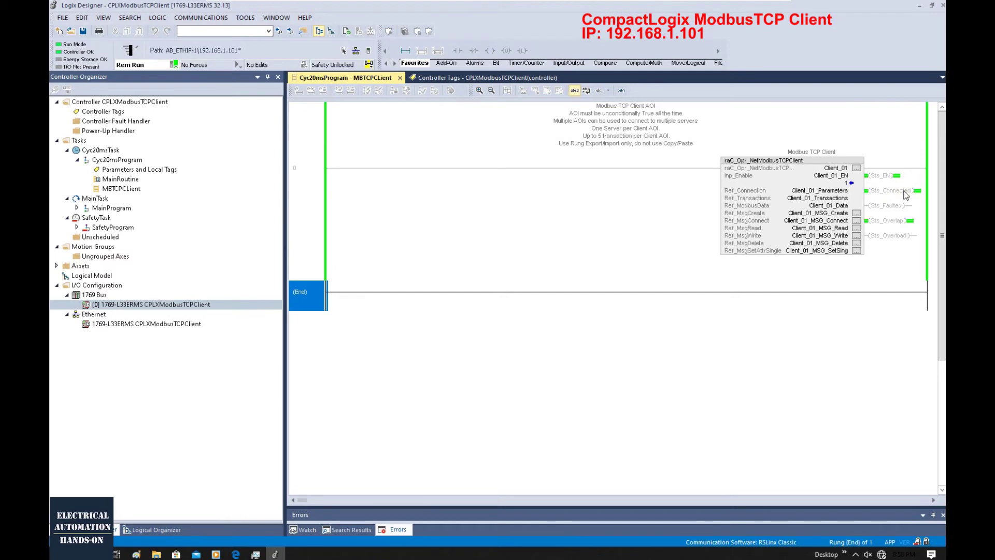
Step: Monitor Client_01_Data from the Modbus TCP client instruction and review the online settings of Client_01_Transactions[0] and [1]
{"action": "right_click", "coordinate": [828, 206]}
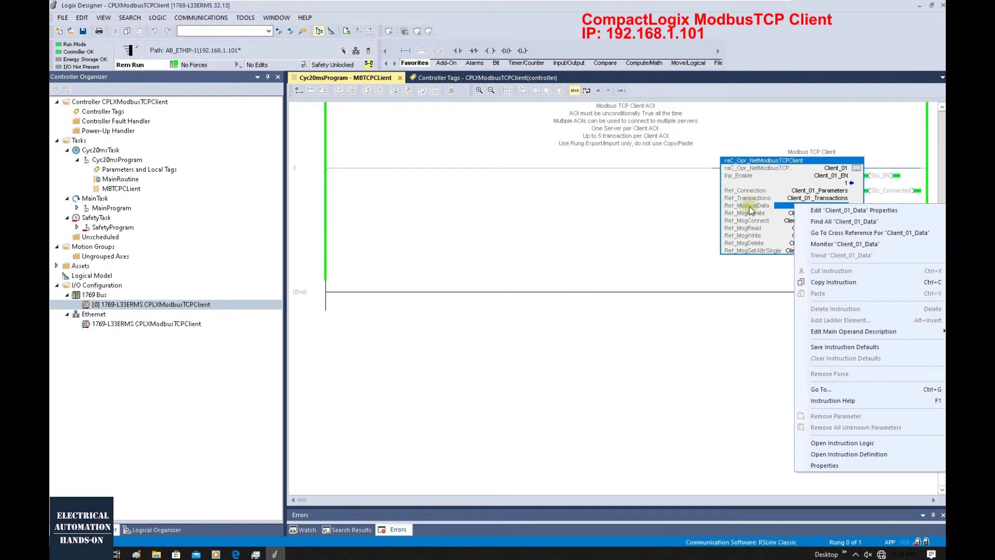
{"action": "left_click", "coordinate": [833, 244]}
{"action": "left_click", "coordinate": [312, 156]}
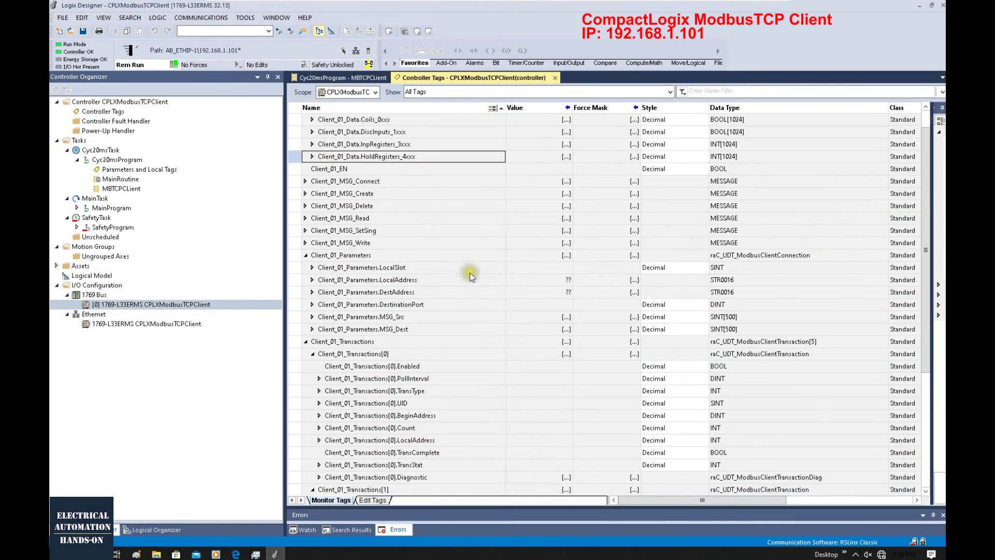
{"action": "scroll", "coordinate": [512, 328], "scroll_direction": "down", "scroll_amount": 5}
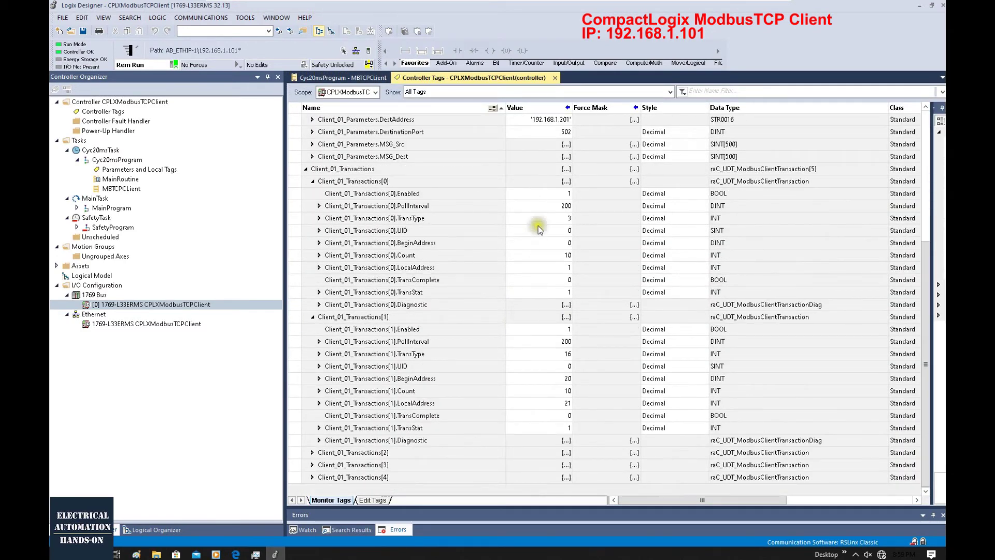
{"action": "left_click", "coordinate": [560, 219]}
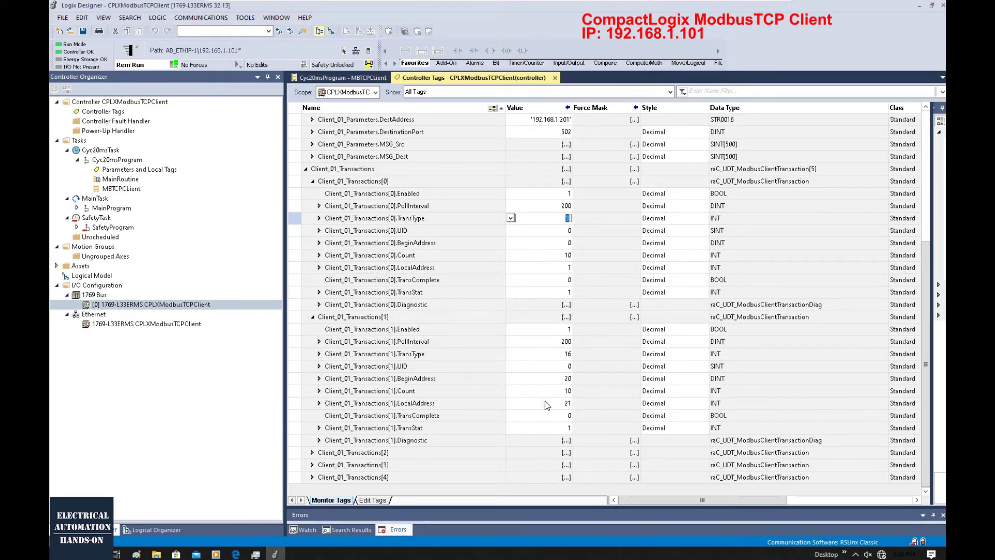
Step: Expand Client_01_Data.HoldRegisters_4xxx and set the display style of elements [21] and [22] to Hex
{"action": "scroll", "coordinate": [501, 270], "scroll_direction": "up", "scroll_amount": 5}
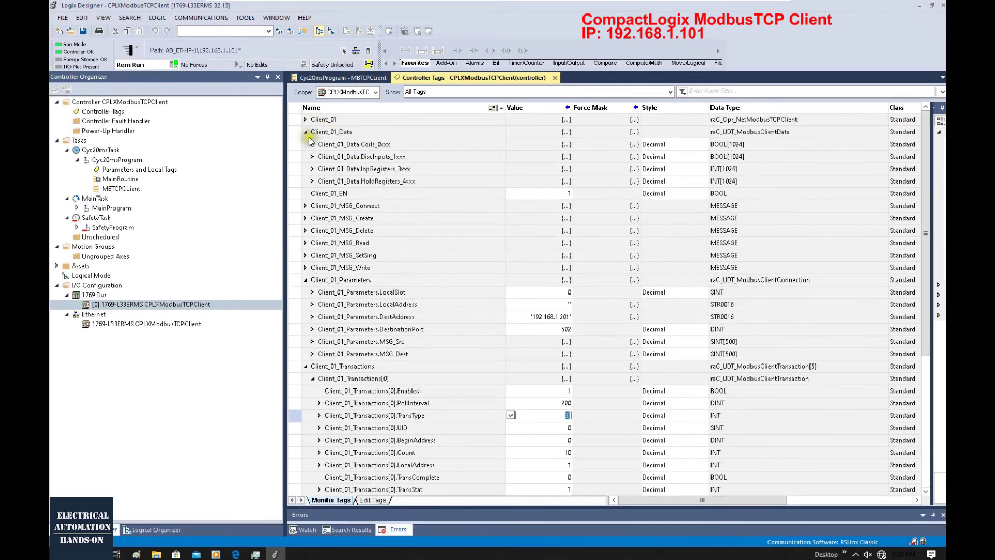
{"action": "left_click", "coordinate": [312, 182]}
{"action": "left_click", "coordinate": [312, 181]}
{"action": "scroll", "coordinate": [465, 277], "scroll_direction": "down", "scroll_amount": 2}
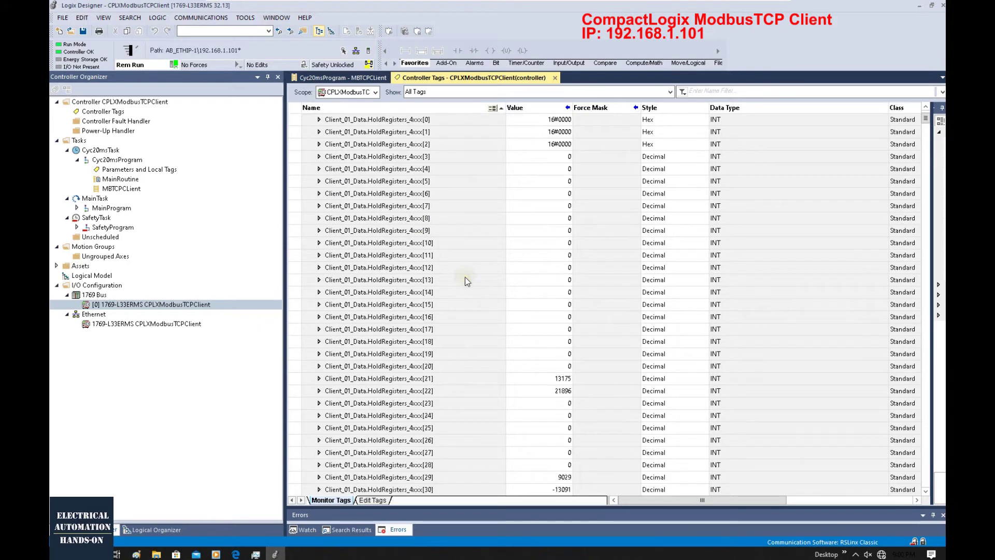
{"action": "left_click", "coordinate": [424, 328]}
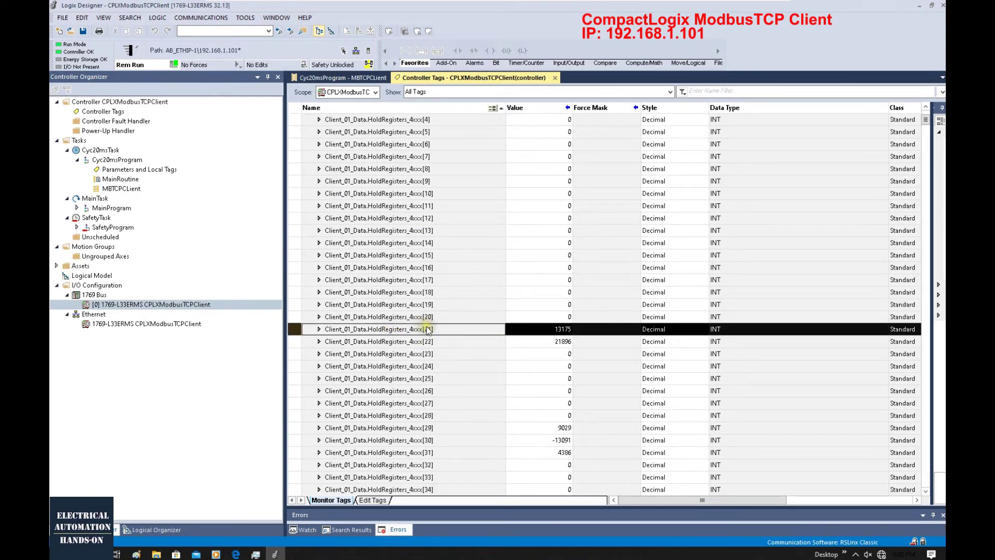
{"action": "left_click", "coordinate": [664, 332]}
{"action": "left_click", "coordinate": [664, 332]}
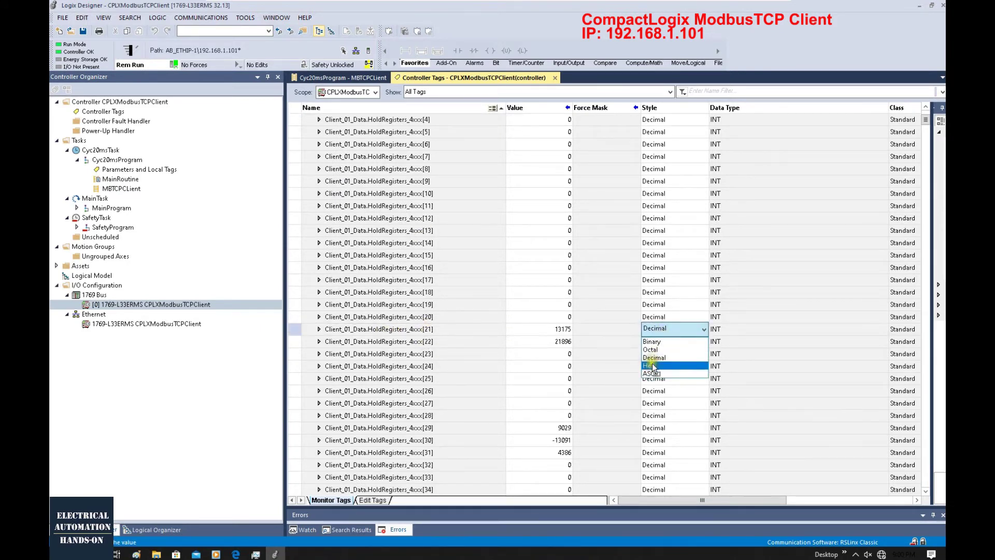
{"action": "left_click", "coordinate": [649, 366]}
{"action": "left_click", "coordinate": [657, 341]}
{"action": "left_click", "coordinate": [657, 379]}
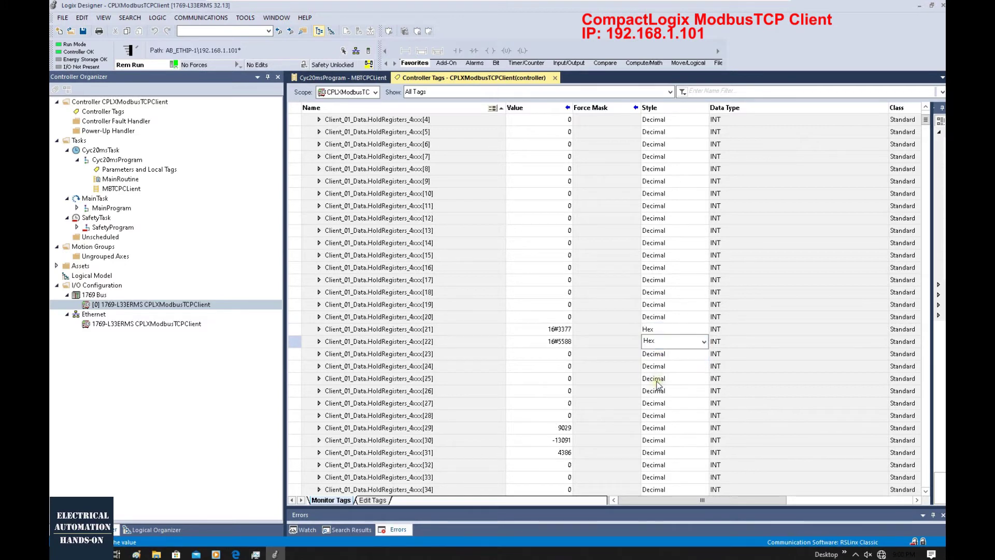
Step: Set HoldRegisters_4xxx[21] to 16#1122, [22] to 16#3344 and, in Hex style, [23] to 16#5566; set [29] through [31] to 0
{"action": "double_click", "coordinate": [563, 329]}
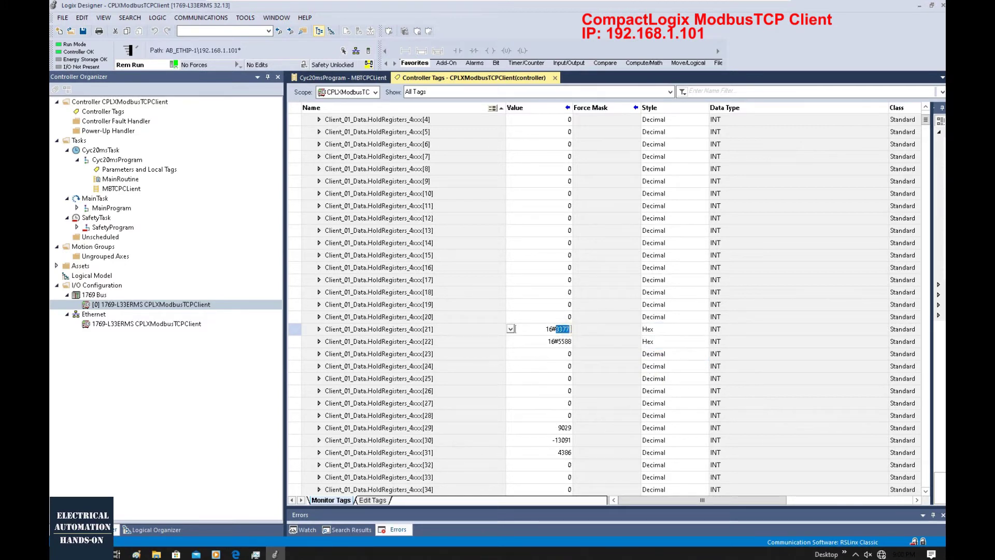
{"action": "type", "text": "1122"}
{"action": "key", "text": "Return"}
{"action": "type", "text": "3344"}
{"action": "key", "text": "Return"}
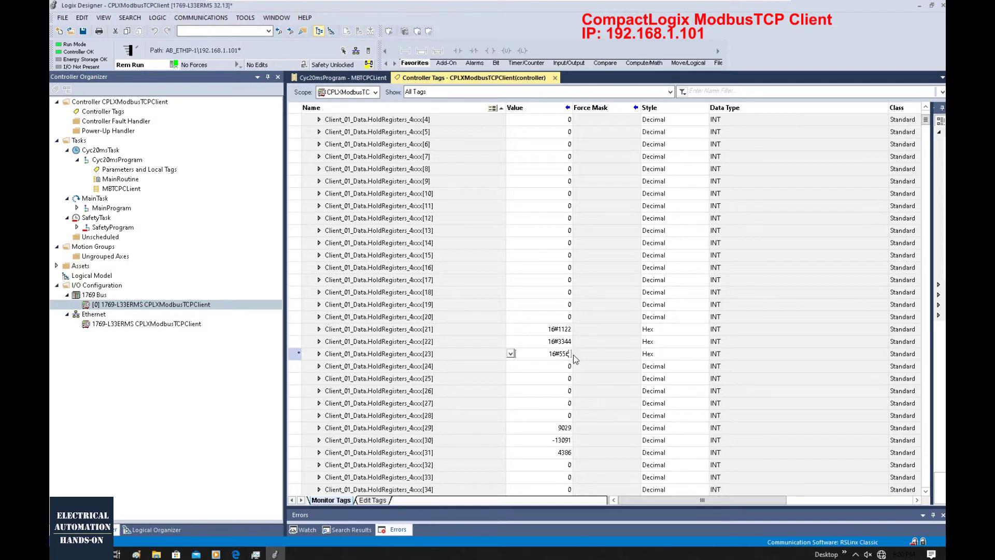
{"action": "type", "text": "5566"}
{"action": "key", "text": "Return"}
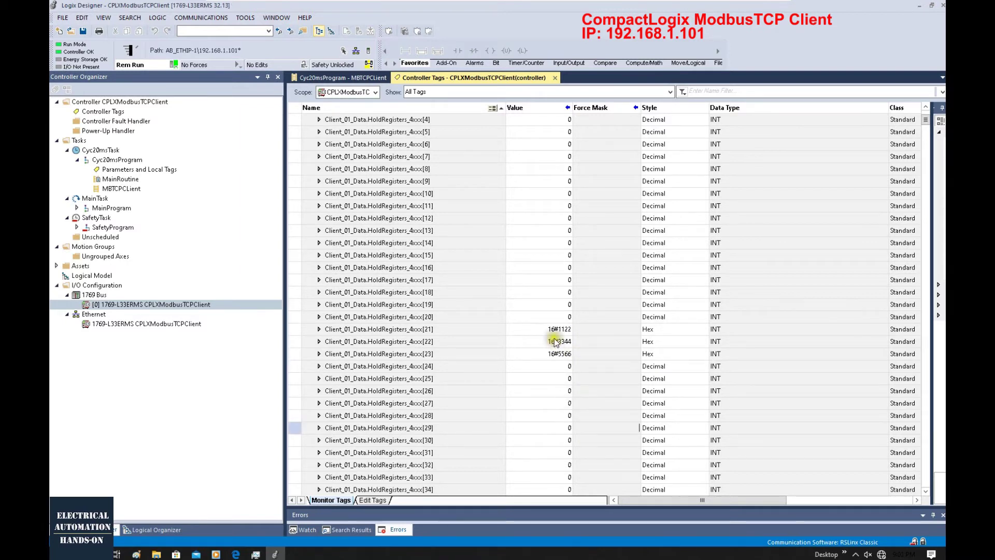
Step: Set the display style of HoldRegisters_4xxx[30] to Hex and its value to 16#AABB
{"action": "left_click", "coordinate": [547, 436]}
{"action": "left_click", "coordinate": [566, 440]}
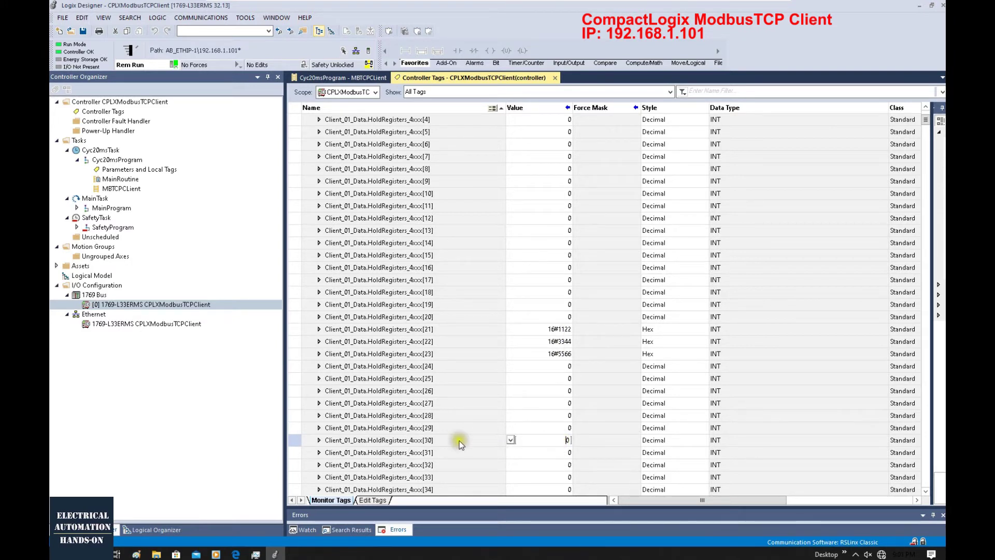
{"action": "left_click_drag", "start_coordinate": [566, 440], "coordinate": [583, 440]}
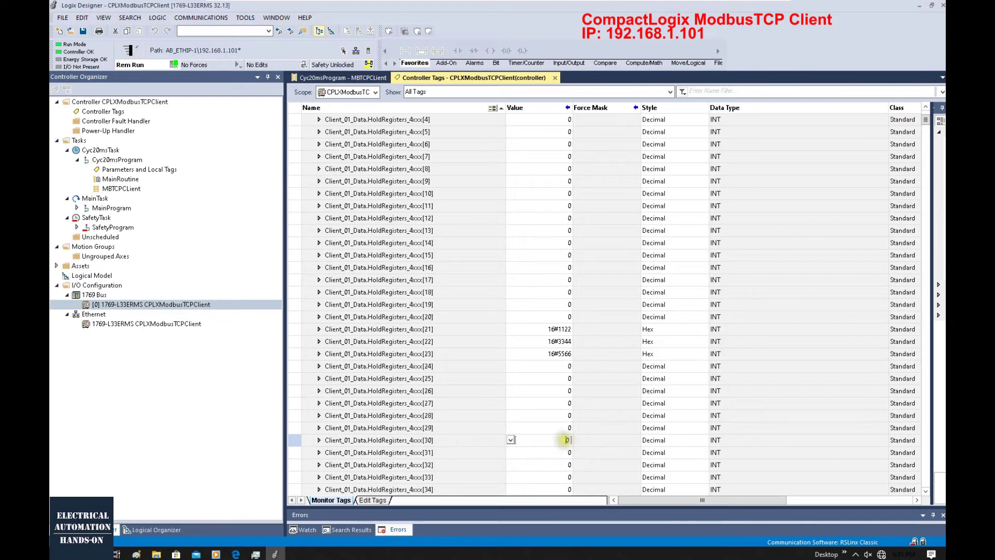
{"action": "left_click", "coordinate": [664, 442]}
{"action": "left_click", "coordinate": [654, 472]}
{"action": "left_click", "coordinate": [555, 440]}
{"action": "left_click_drag", "start_coordinate": [557, 440], "coordinate": [583, 440]}
{"action": "type", "text": "AABB"}
{"action": "left_click", "coordinate": [569, 452]}
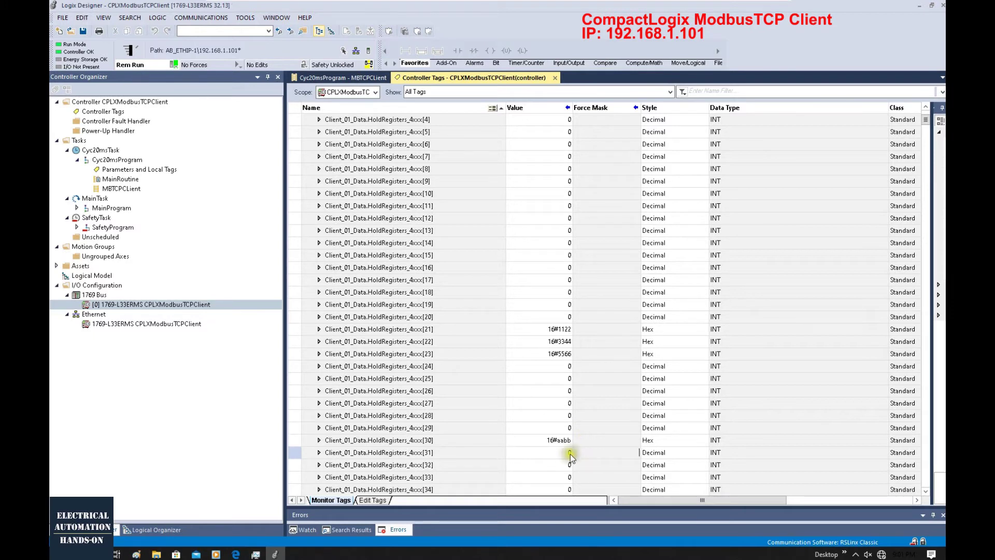
Step: Set the display style of HoldRegisters_4xxx[31] to Hex and its value to 16#CCDD
{"action": "left_click", "coordinate": [654, 452]}
{"action": "left_click", "coordinate": [654, 486]}
{"action": "left_click", "coordinate": [565, 453]}
{"action": "left_click_drag", "start_coordinate": [557, 452], "coordinate": [583, 453]}
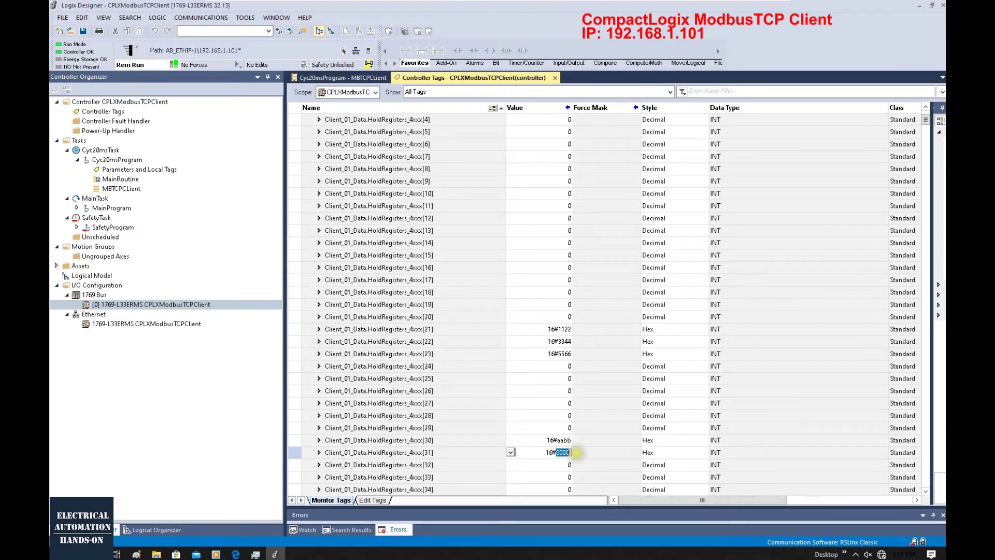
{"action": "type", "text": "CCDD"}
{"action": "key", "text": "Return"}
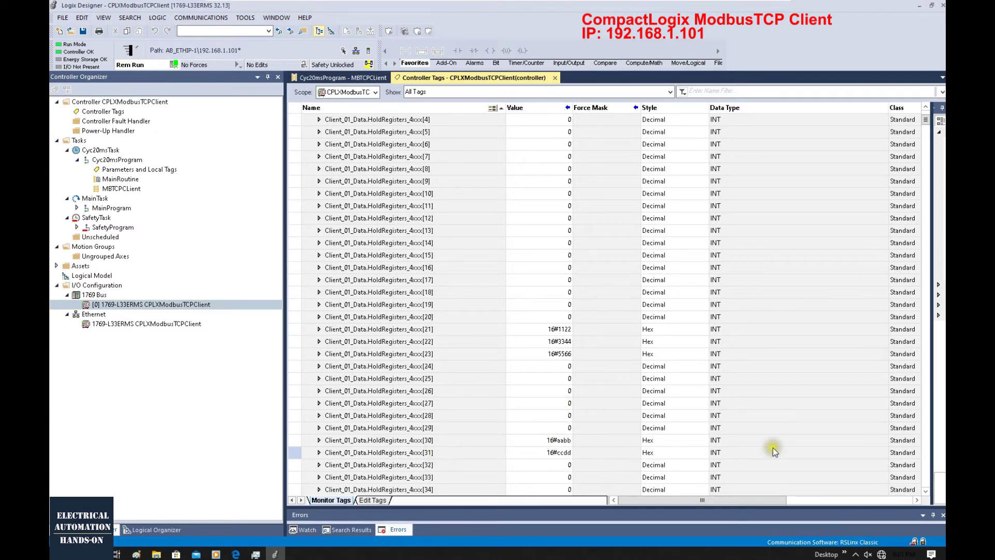
{"action": "left_click", "coordinate": [699, 415]}
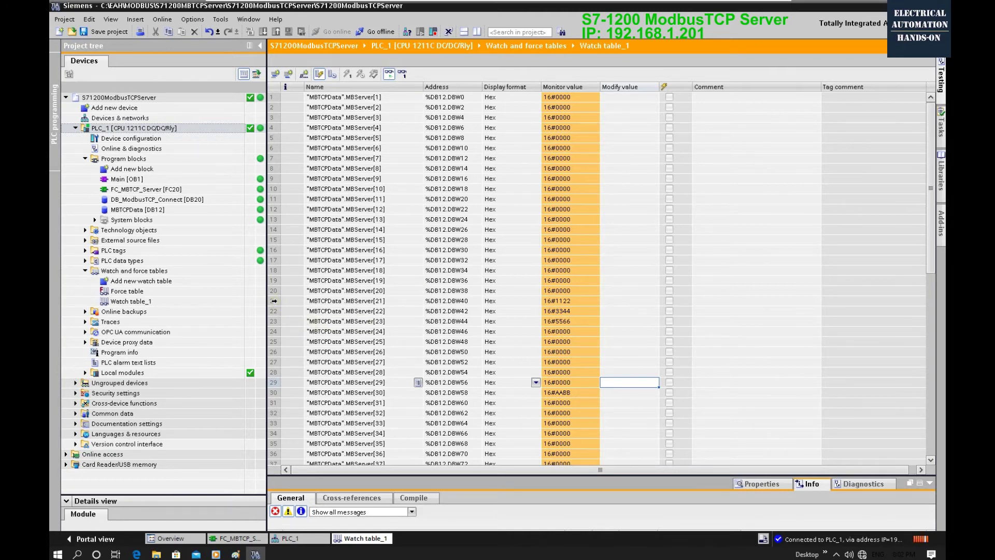
Step: Switch to TIA Portal and check the monitor values of MBServer[21] through [23], [30] and [31] in Watch_table_1
{"action": "left_click", "coordinate": [273, 301]}
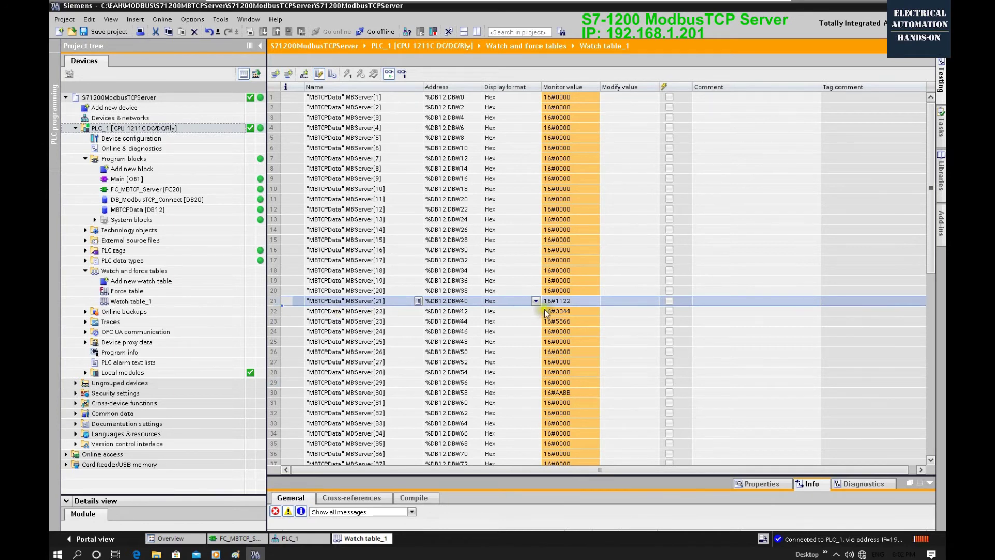
{"action": "left_click", "coordinate": [559, 303]}
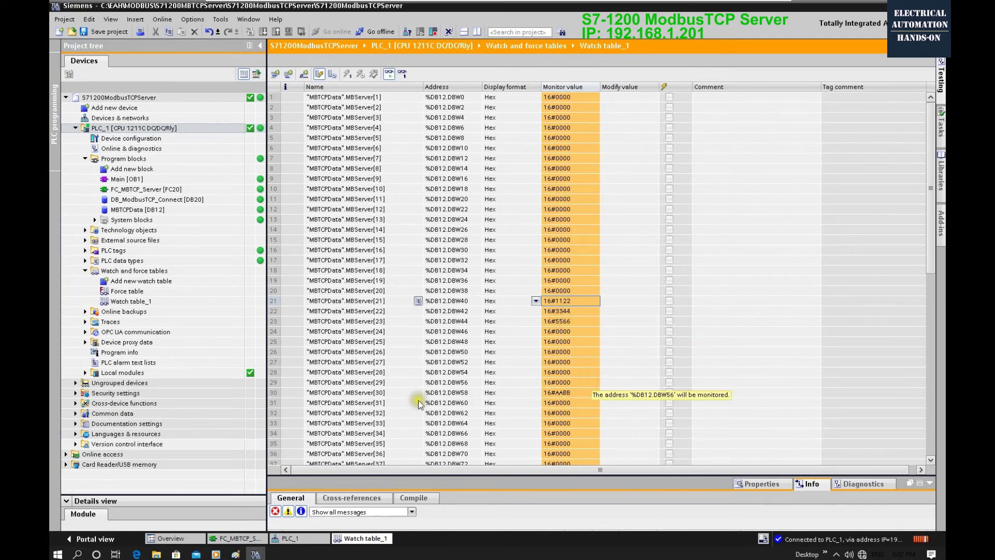
{"action": "left_click", "coordinate": [273, 392]}
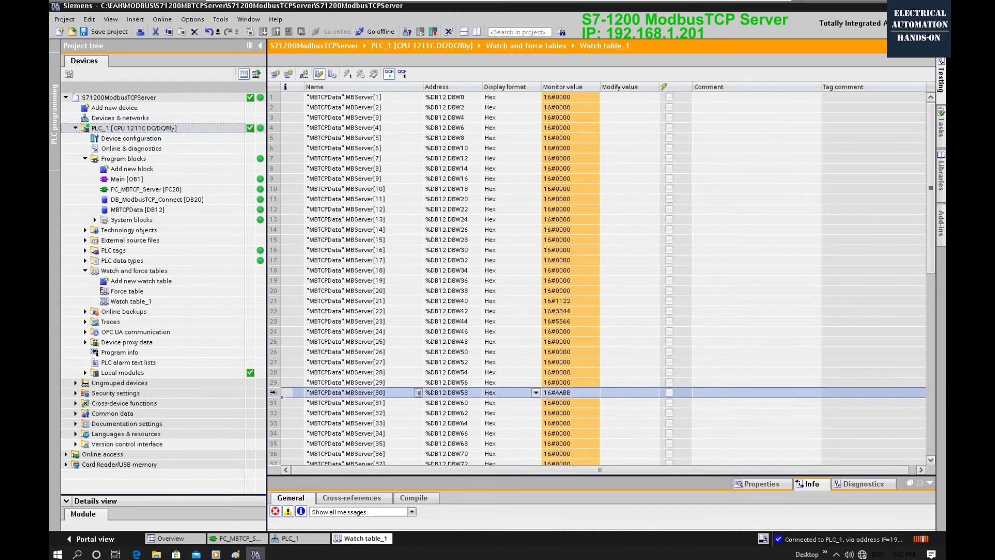
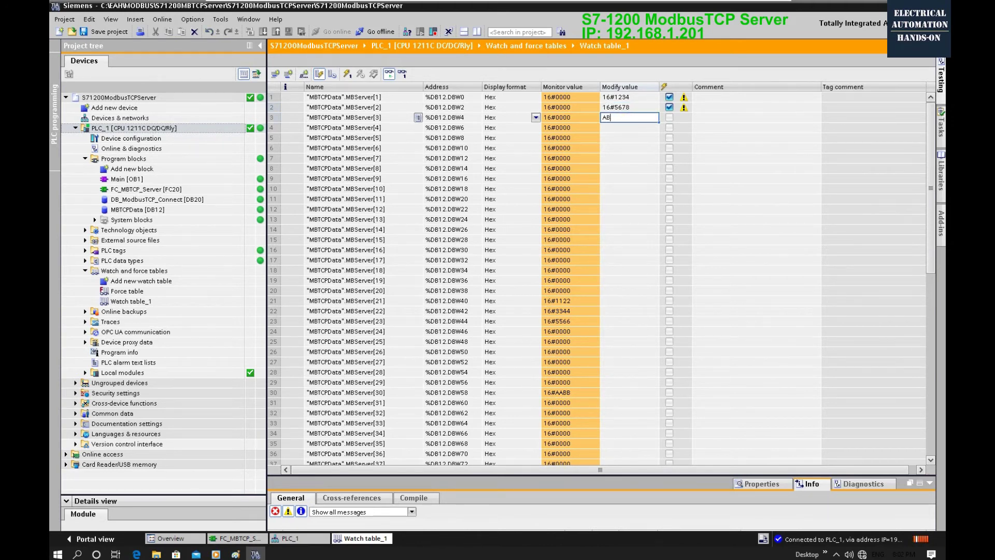
Step: Enter modify values 16#1234, 16#5678 and 16#ABCD for MBServer[1] through [3] and write them to the S7-1200
{"action": "left_click", "coordinate": [620, 166]}
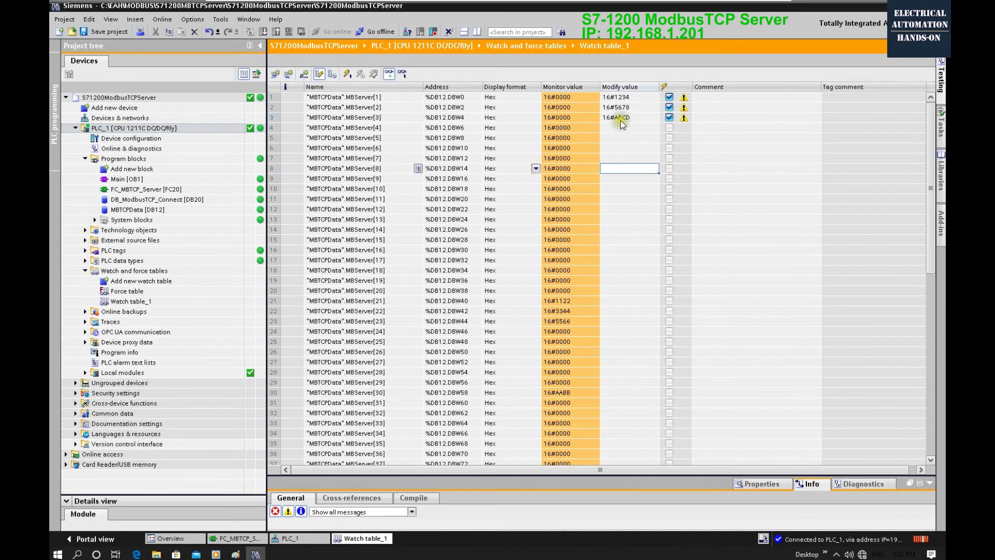
{"action": "left_click", "coordinate": [347, 74]}
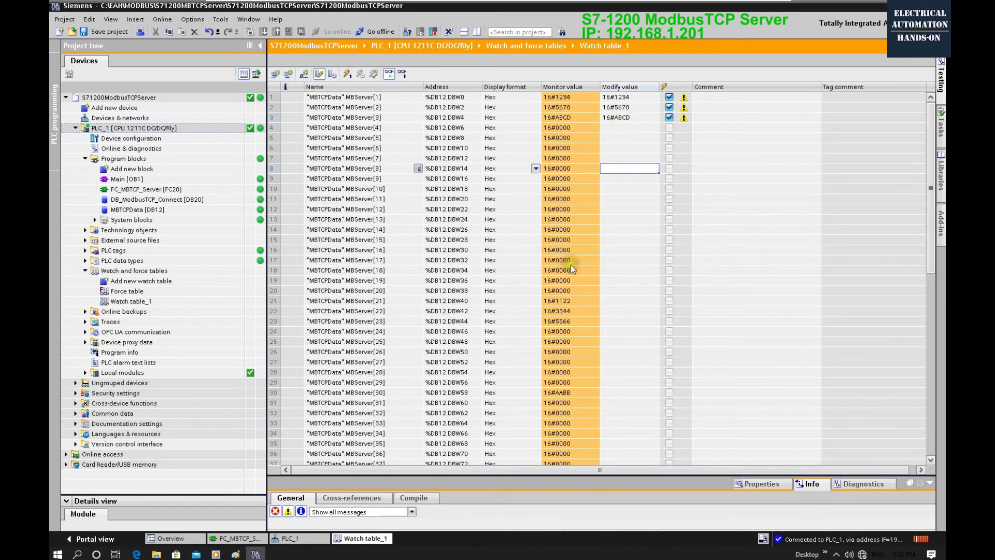
Step: Monitor MB_SERVER in FC_MBTCP_Server online and read the description of its NDR and DR outputs in the instruction help
{"action": "double_click", "coordinate": [155, 190]}
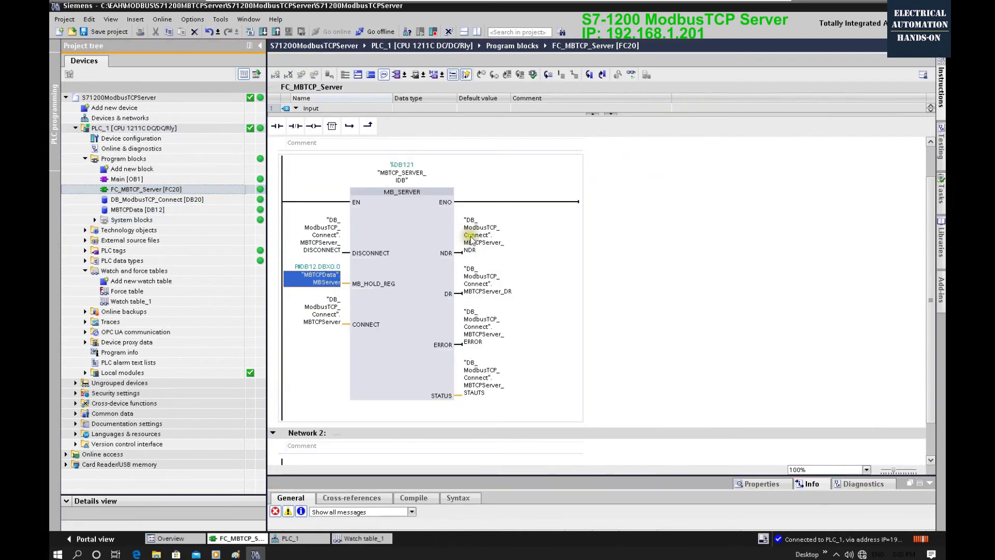
{"action": "left_click", "coordinate": [631, 74]}
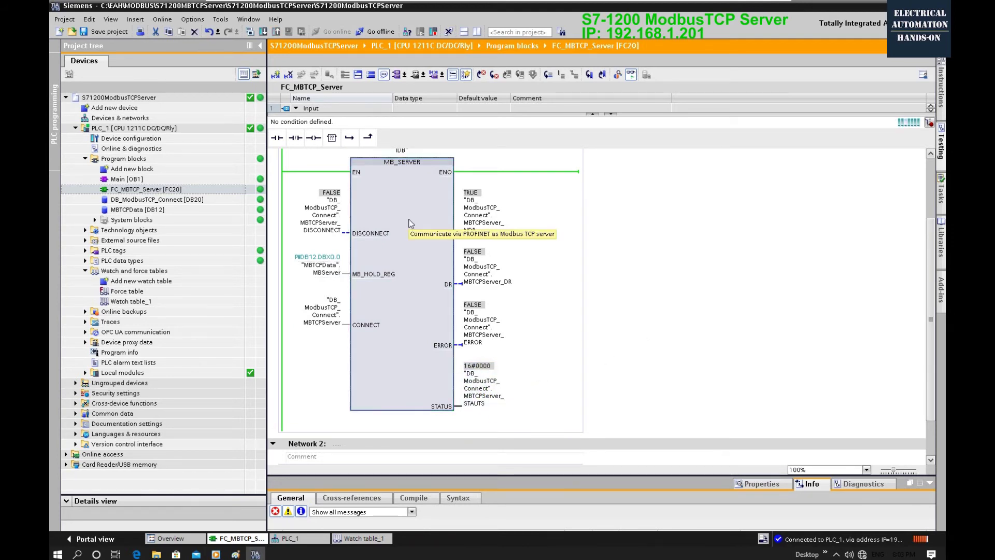
{"action": "key", "text": "F1"}
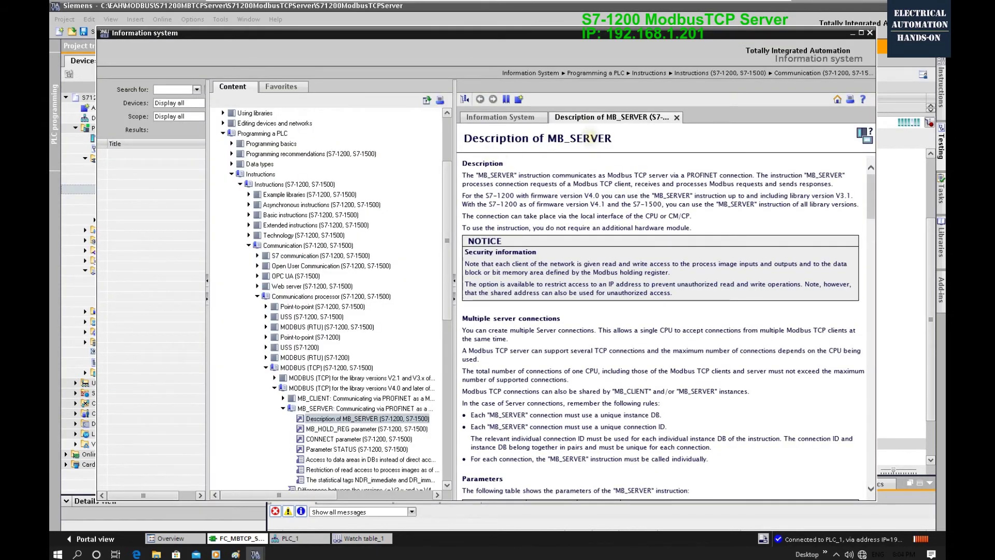
{"action": "scroll", "coordinate": [604, 295], "scroll_direction": "down", "scroll_amount": 8}
{"action": "scroll", "coordinate": [591, 292], "scroll_direction": "down", "scroll_amount": 6}
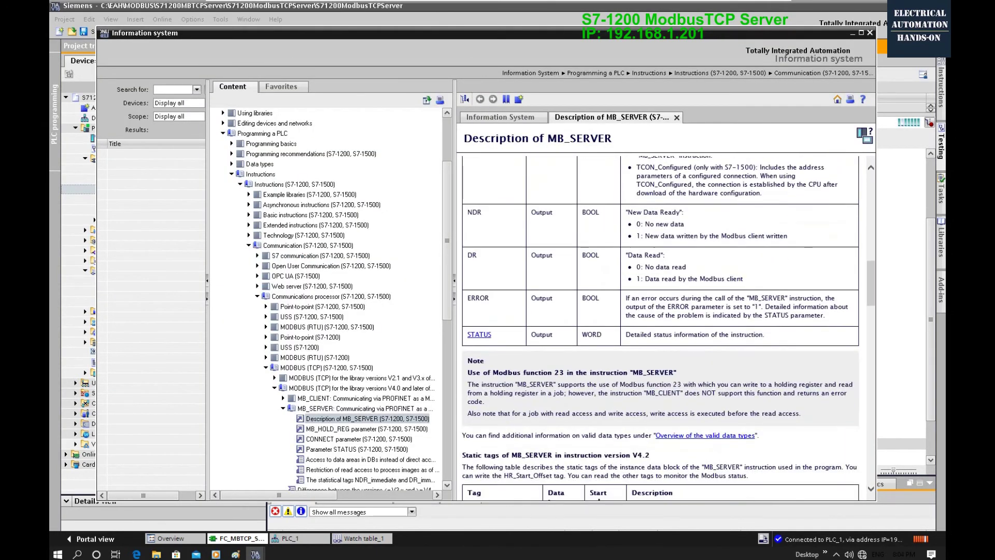
{"action": "left_click", "coordinate": [479, 263]}
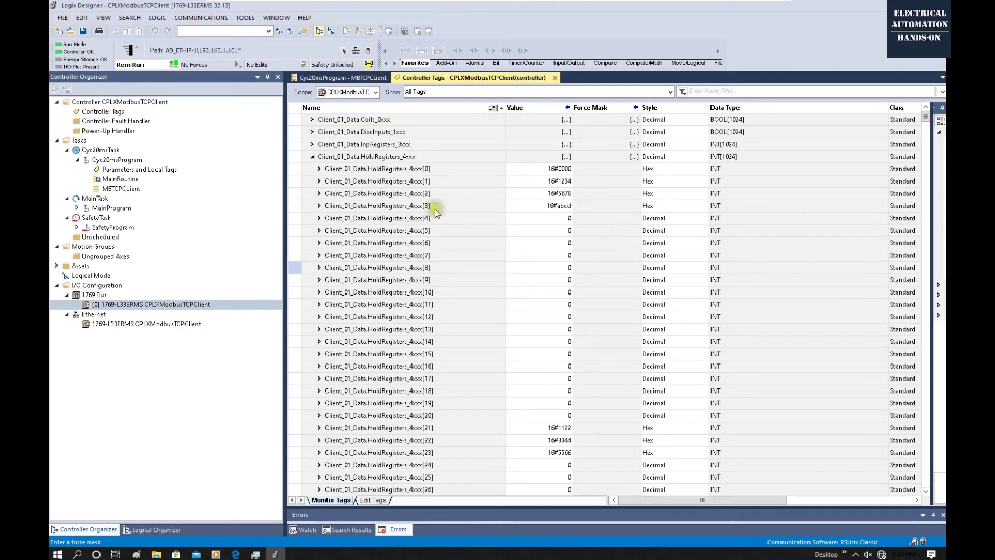
Step: Switch to Logix Designer and check the values of HoldRegisters_4xxx[0] through [3] against those written on the server
{"action": "left_click", "coordinate": [353, 181]}
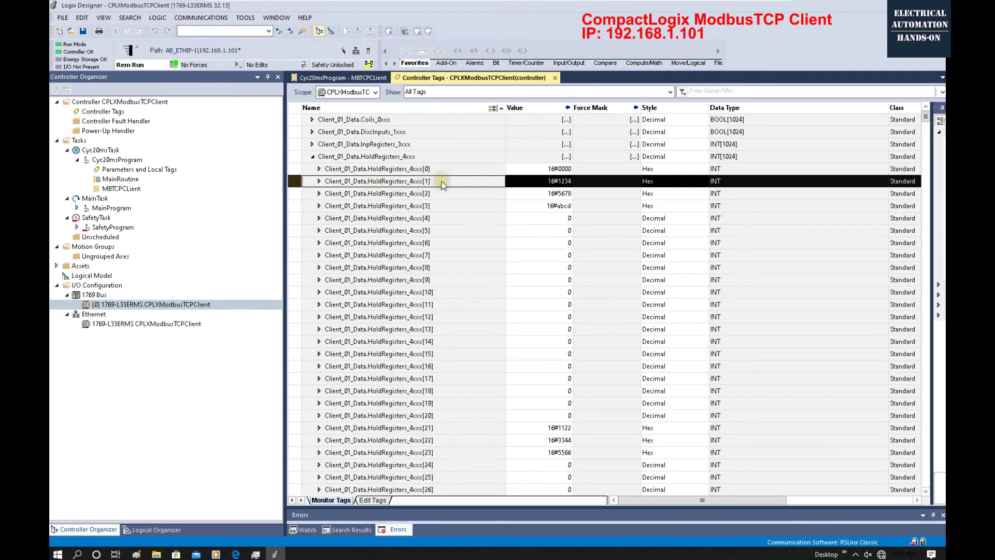
{"action": "left_click", "coordinate": [558, 184]}
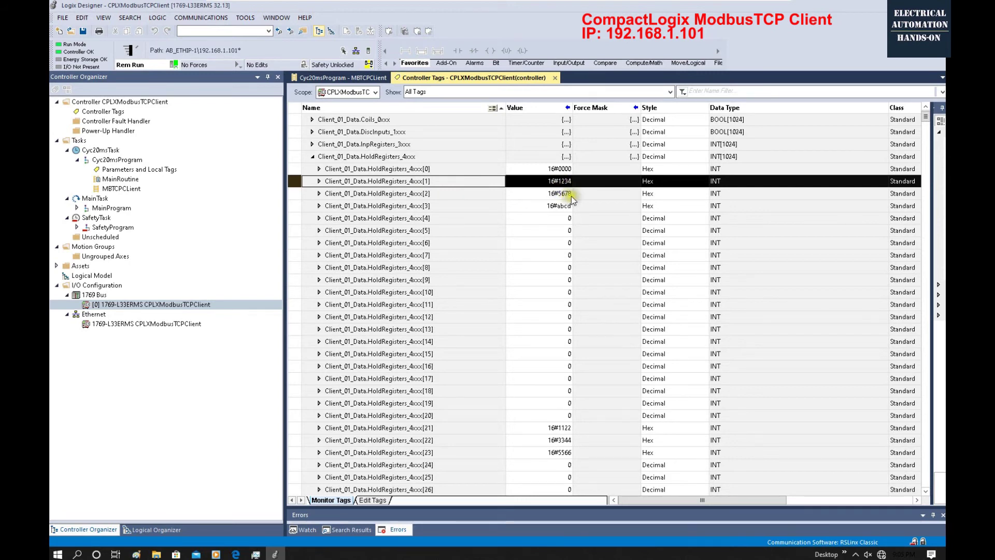
{"action": "left_click", "coordinate": [417, 206]}
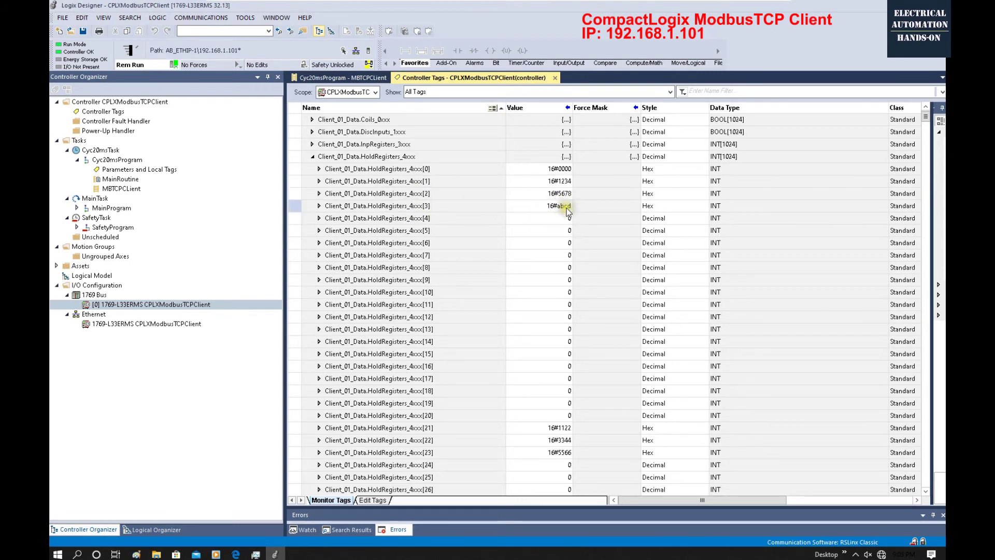
{"action": "left_click", "coordinate": [295, 169]}
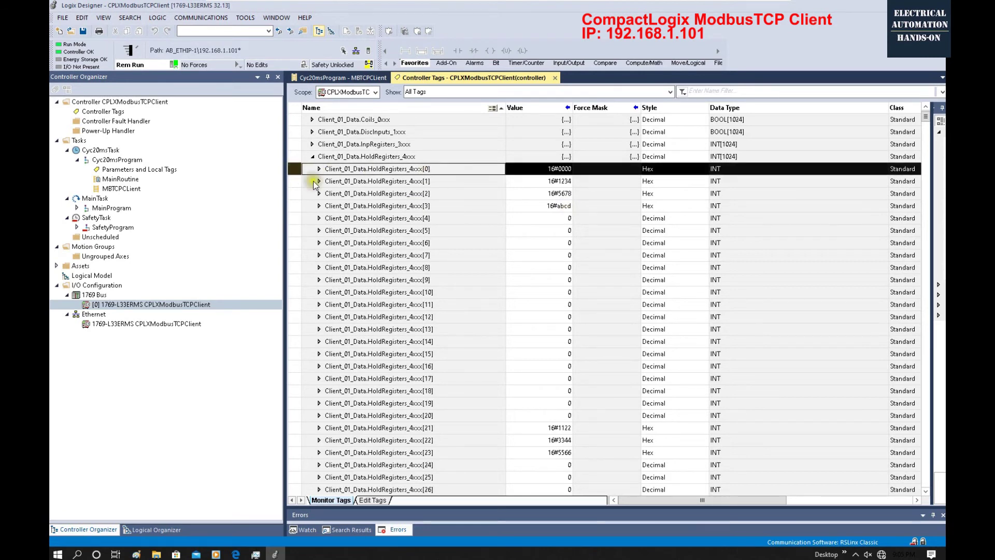
{"action": "left_click", "coordinate": [321, 184]}
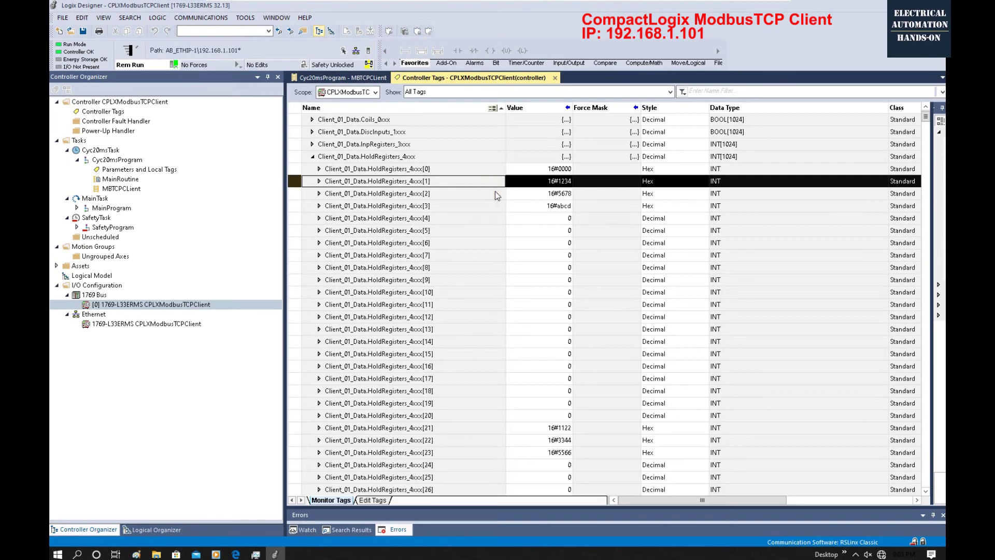
Step: Collapse Client_01_Data and review the BeginAddress and LocalAddress of Client_01_Transactions[0]
{"action": "scroll", "coordinate": [355, 179], "scroll_direction": "up", "scroll_amount": 1}
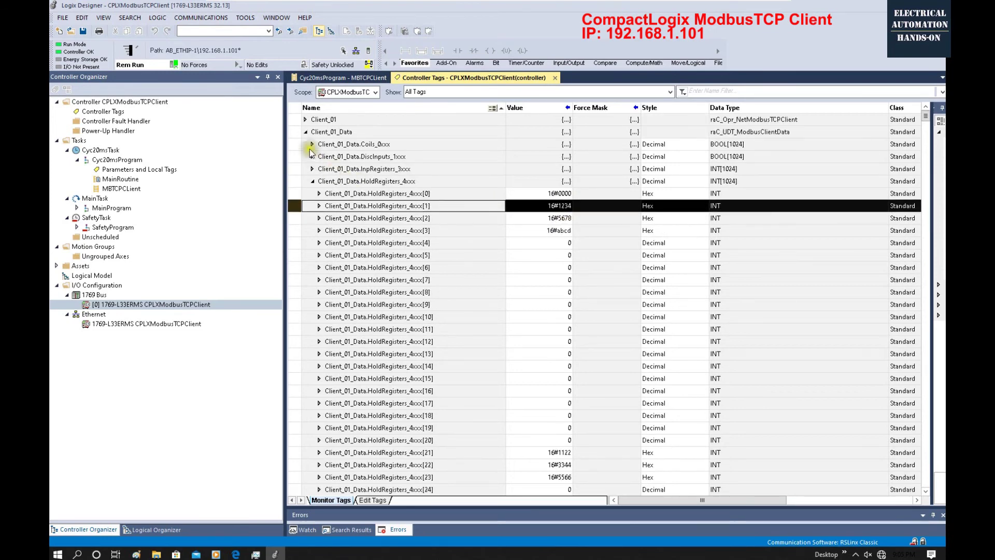
{"action": "left_click", "coordinate": [306, 132]}
{"action": "left_click", "coordinate": [306, 132]}
{"action": "scroll", "coordinate": [527, 263], "scroll_direction": "down", "scroll_amount": 3}
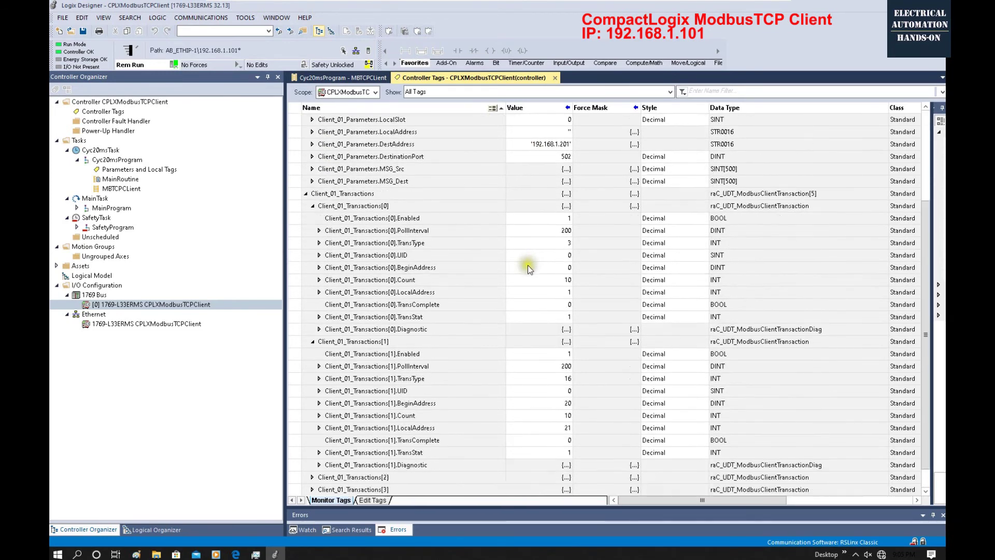
{"action": "left_click", "coordinate": [294, 268]}
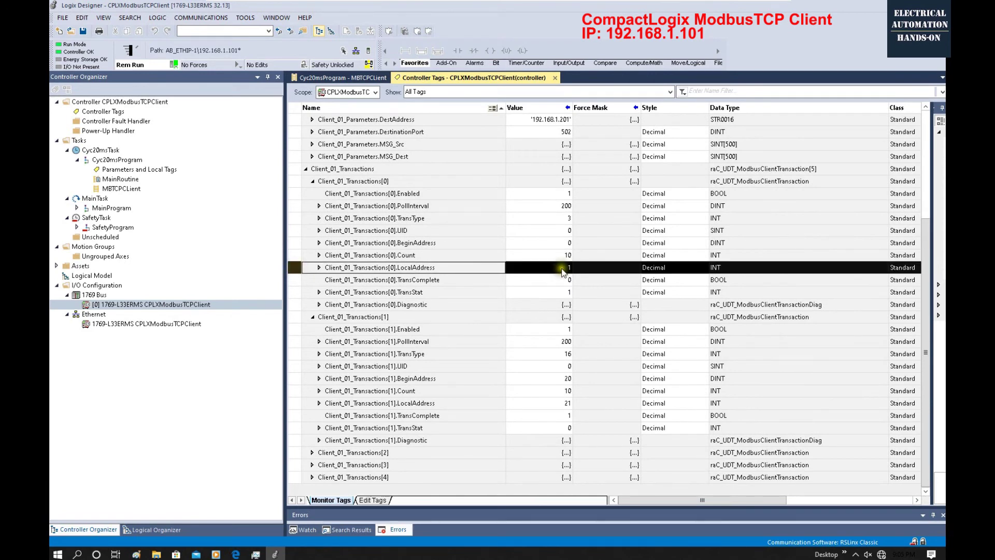
{"action": "left_click", "coordinate": [294, 242]}
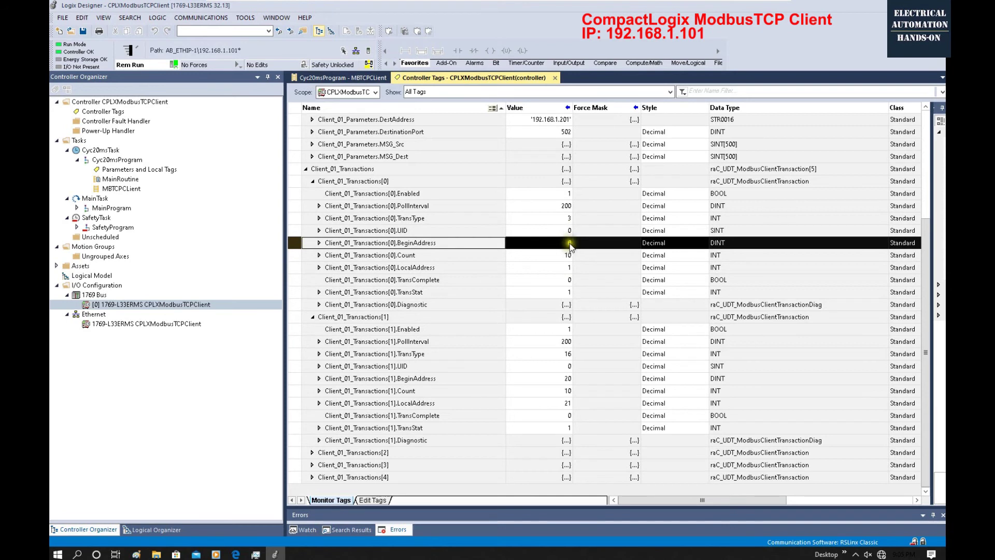
{"action": "left_click", "coordinate": [568, 243]}
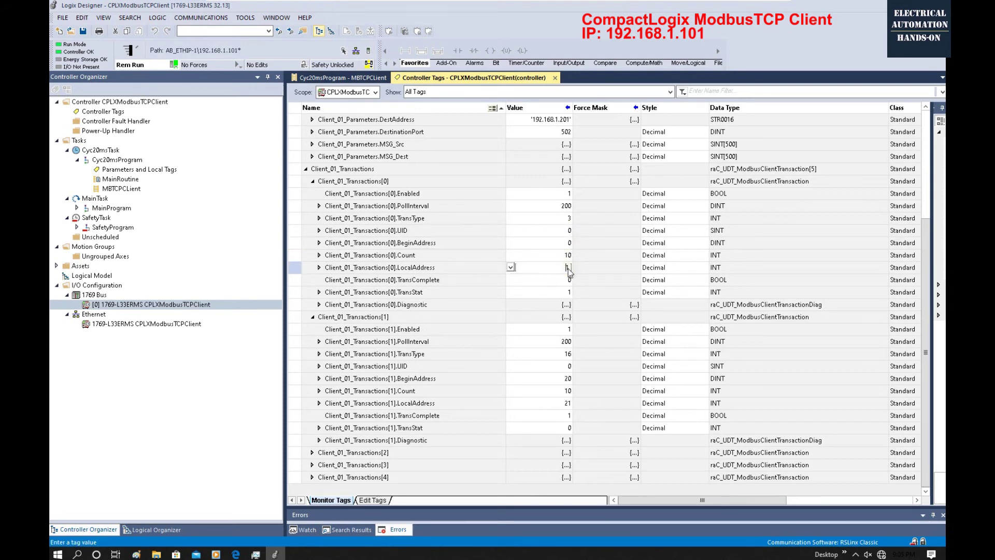
{"action": "left_click", "coordinate": [568, 242]}
{"action": "type", "text": "5"}
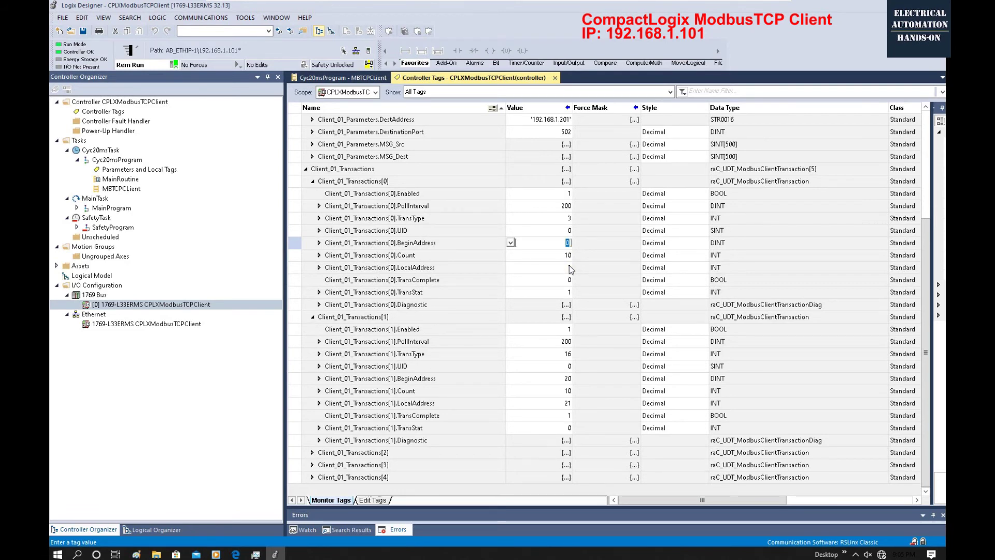
Step: Review the BeginAddress, Count and LocalAddress of Client_01_Transactions[1]
{"action": "left_click", "coordinate": [373, 318]}
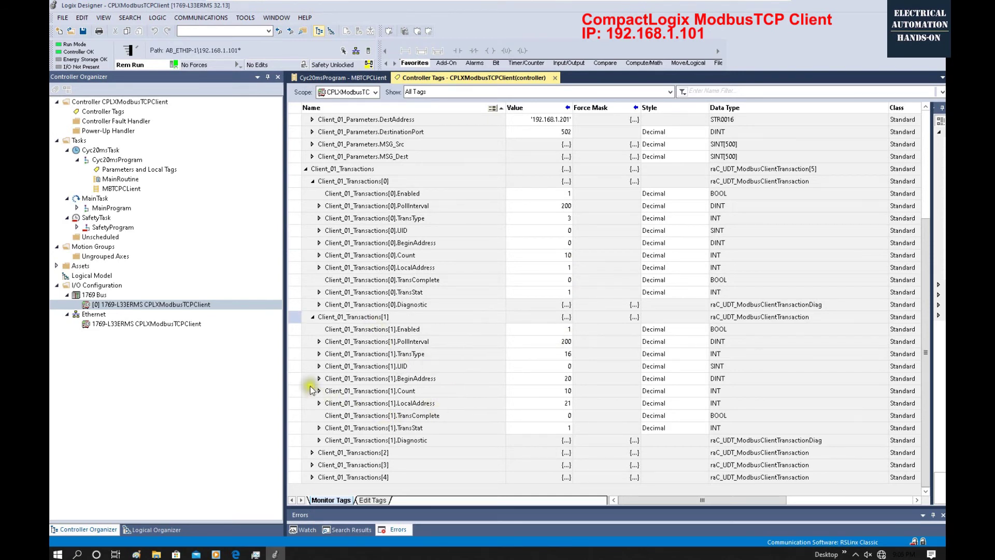
{"action": "left_click", "coordinate": [294, 379]}
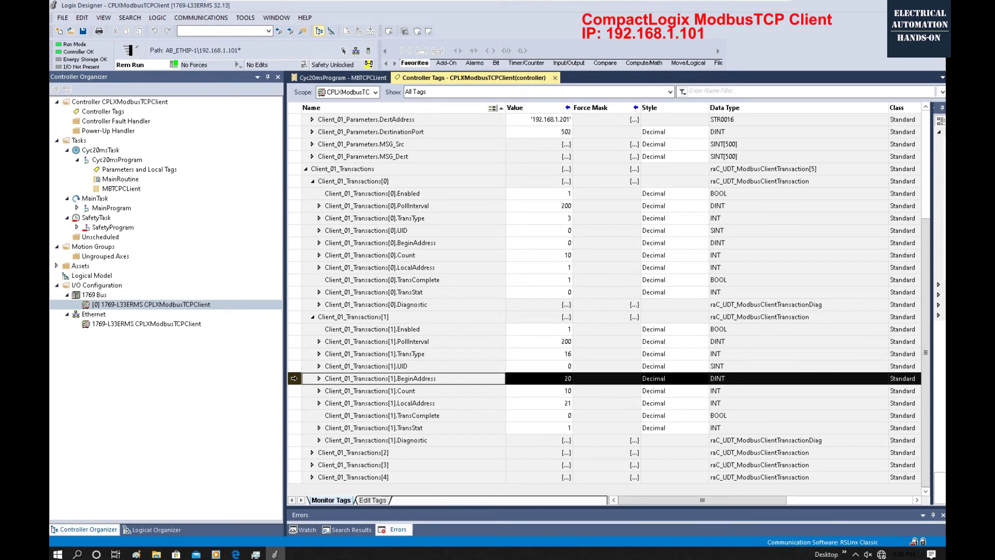
{"action": "left_click", "coordinate": [294, 403]}
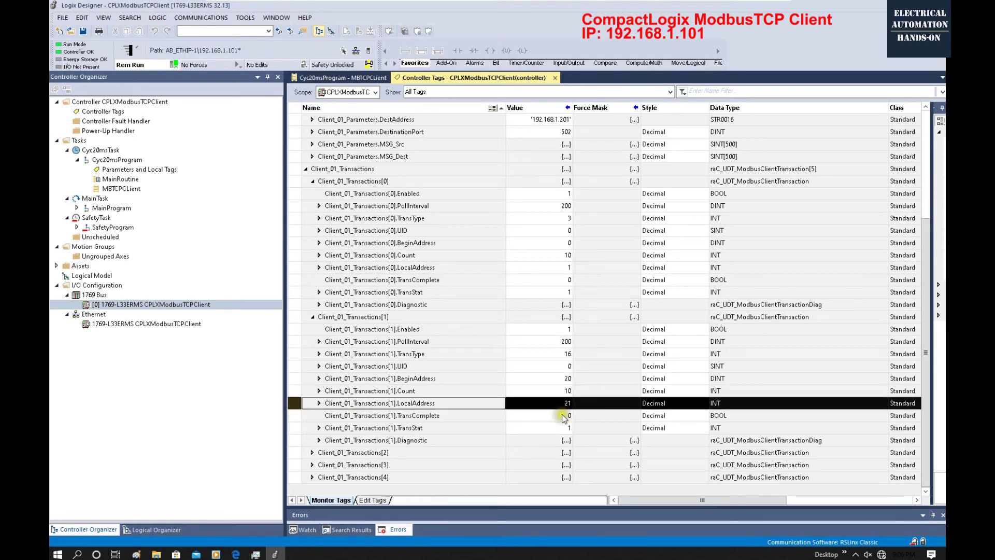
{"action": "left_click", "coordinate": [566, 379]}
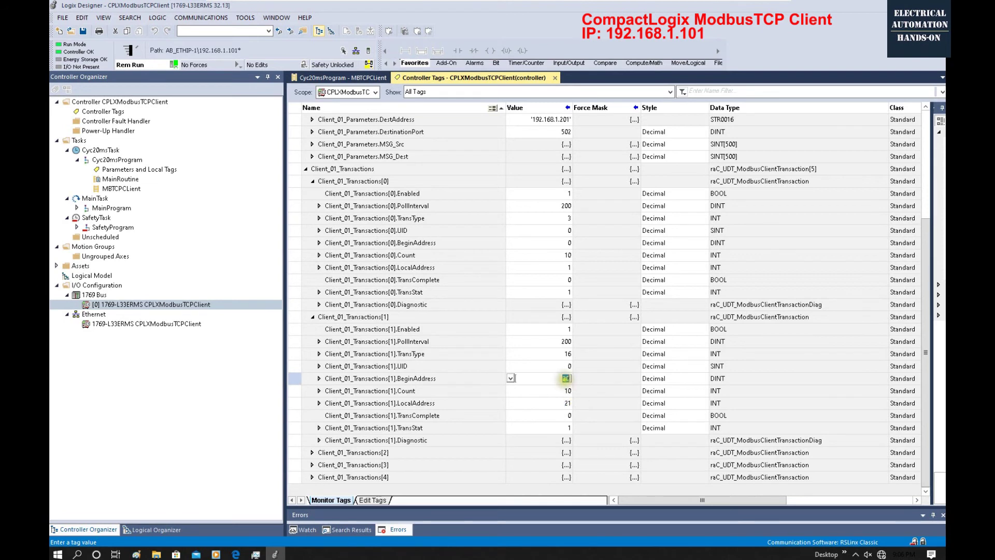
{"action": "left_click", "coordinate": [557, 412]}
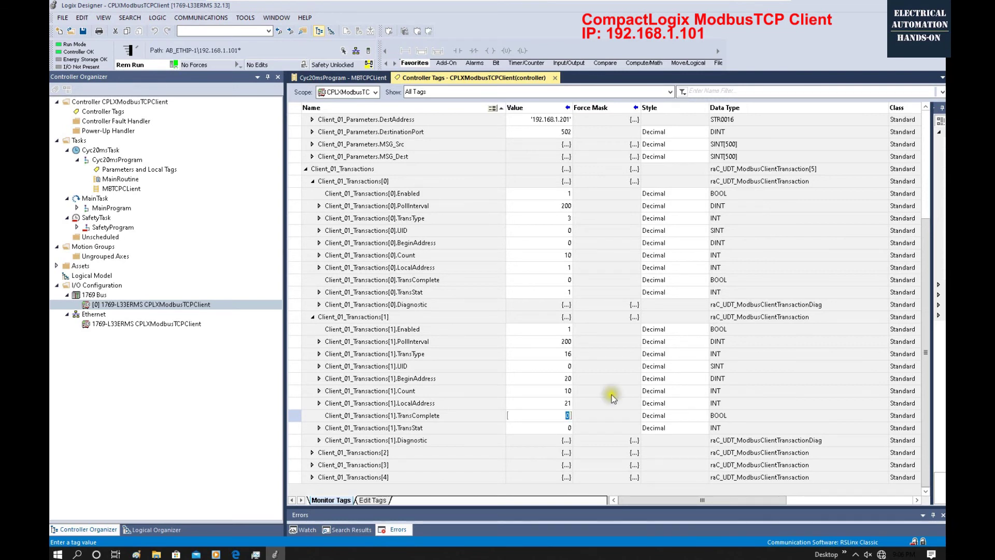
{"action": "left_click", "coordinate": [557, 390]}
{"action": "left_click", "coordinate": [591, 368]}
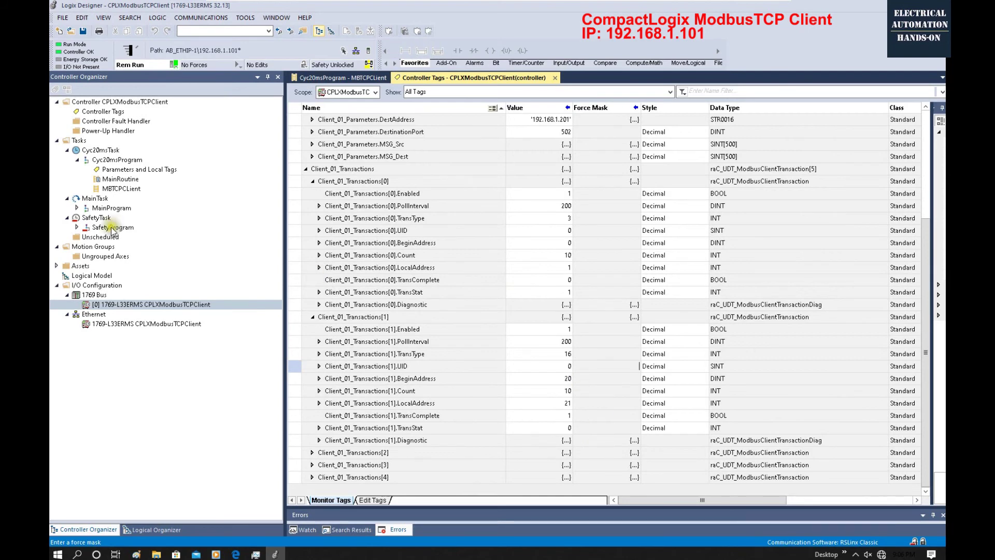
Step: Open the MBTCPCLient routine and check the status outputs of the Modbus TCP client instruction
{"action": "double_click", "coordinate": [121, 189]}
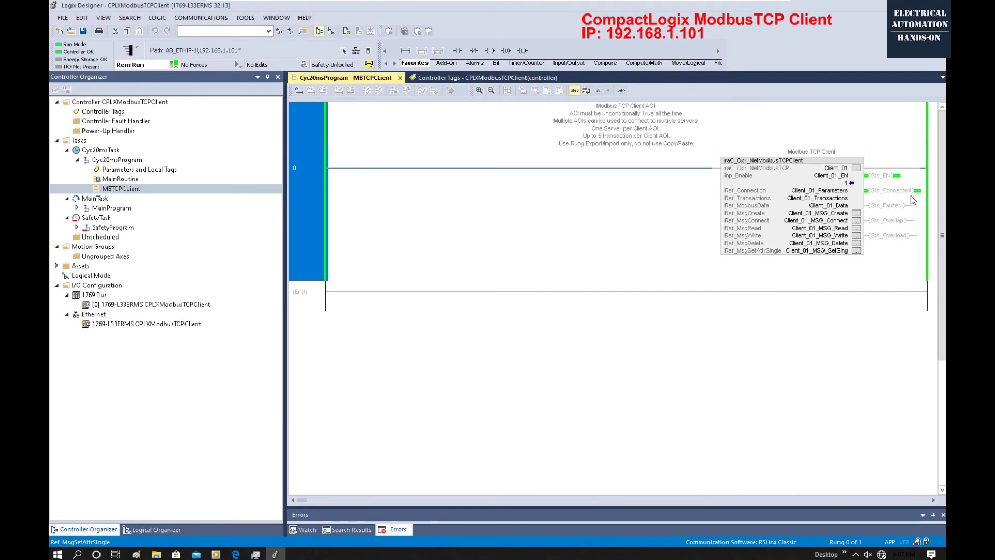
Step: Check the client instruction's Sts_Overlap output and read its description on page 17 of the Modbus TCP Client PDF manual
{"action": "left_click", "coordinate": [674, 301]}
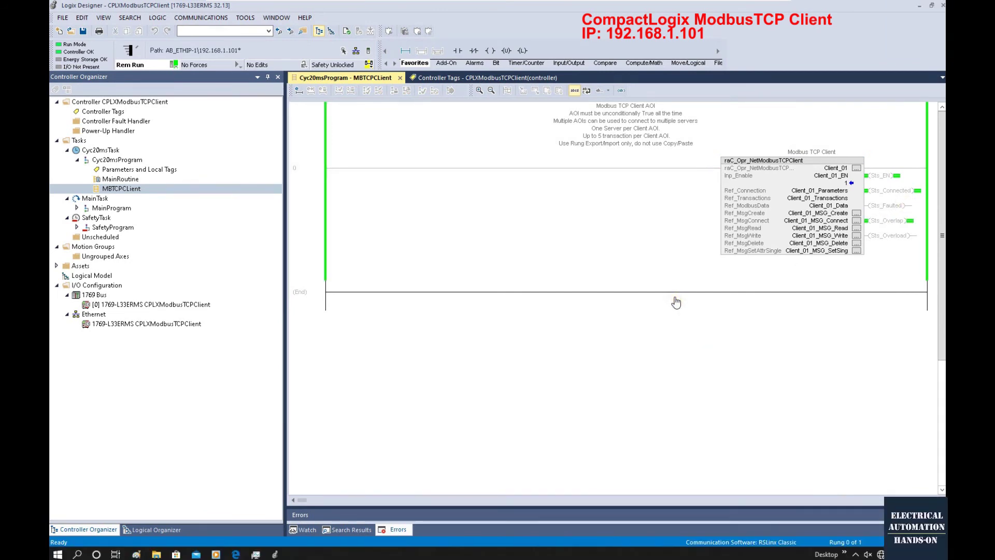
{"action": "left_click", "coordinate": [875, 228]}
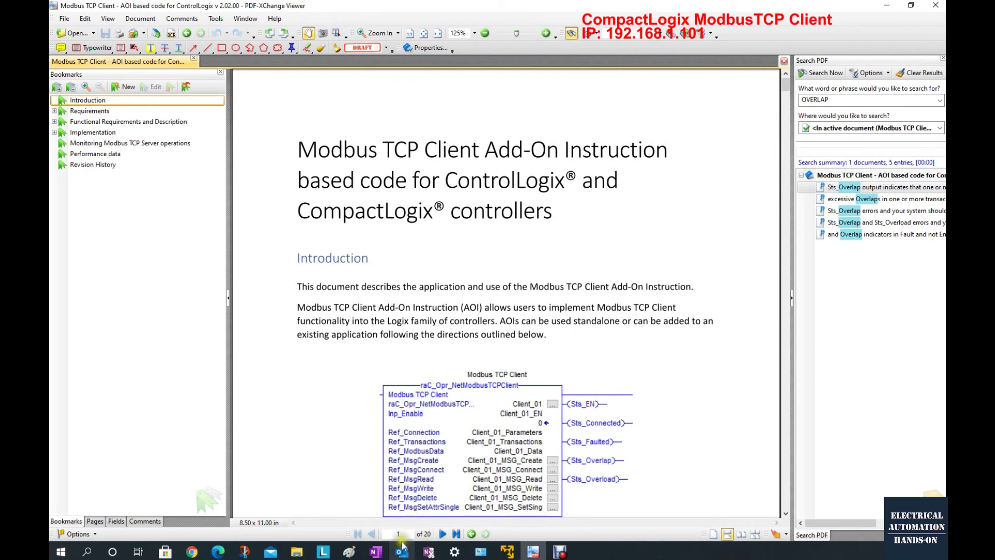
{"action": "left_click", "coordinate": [382, 535]}
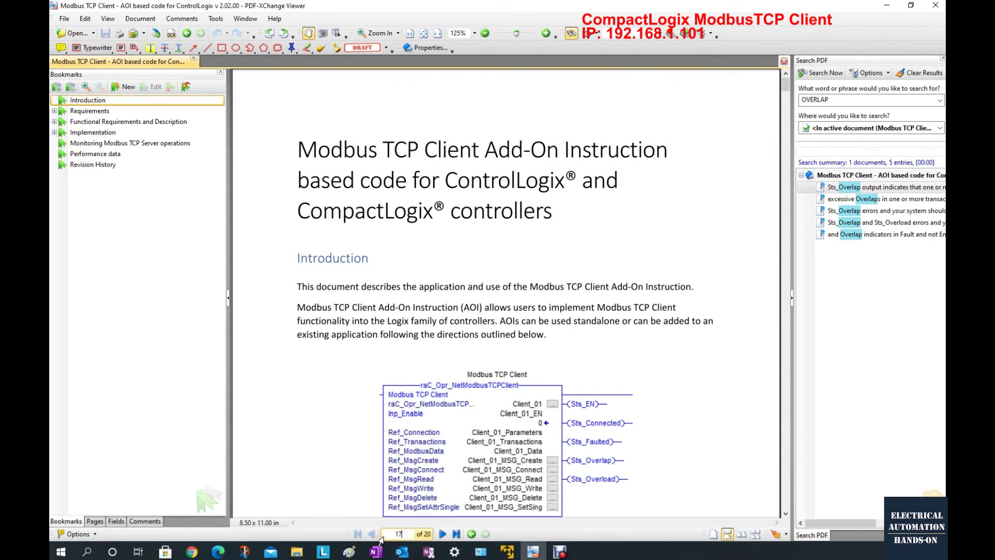
{"action": "key", "text": "Return"}
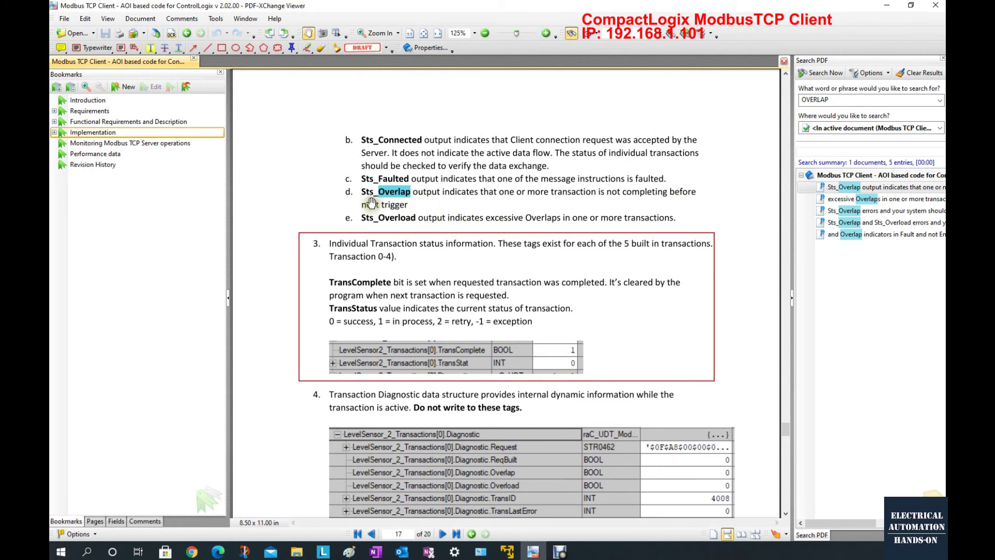
{"action": "left_click", "coordinate": [891, 6]}
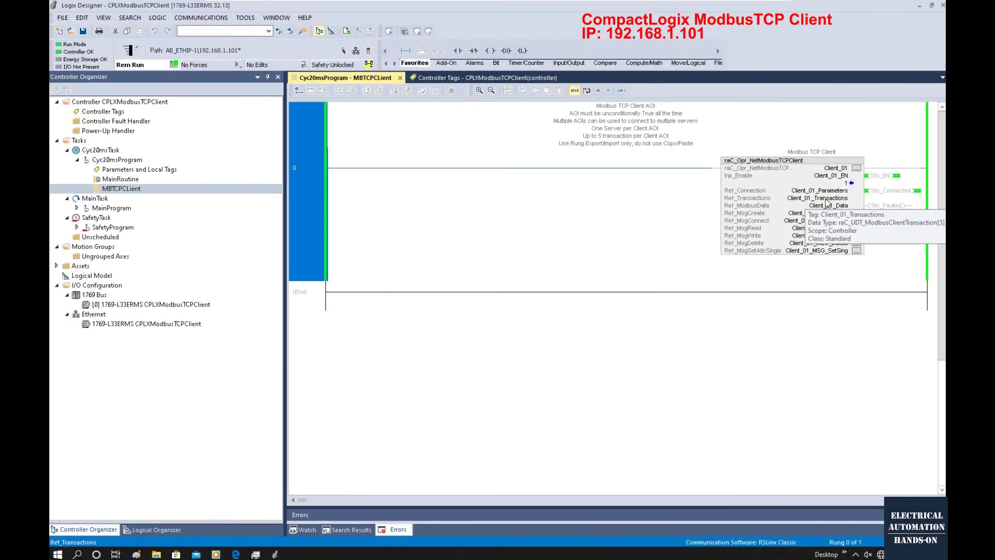
Step: Monitor the Client_01_Transactions tag and review the Enabled and PollInterval settings of transactions [0] and [1]
{"action": "right_click", "coordinate": [827, 203]}
{"action": "left_click", "coordinate": [827, 239]}
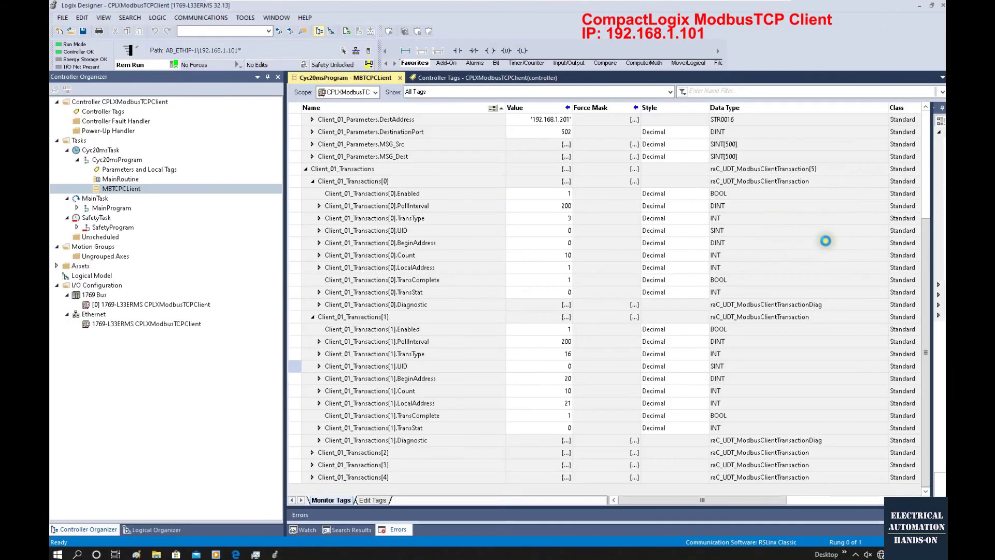
{"action": "left_click", "coordinate": [430, 193]}
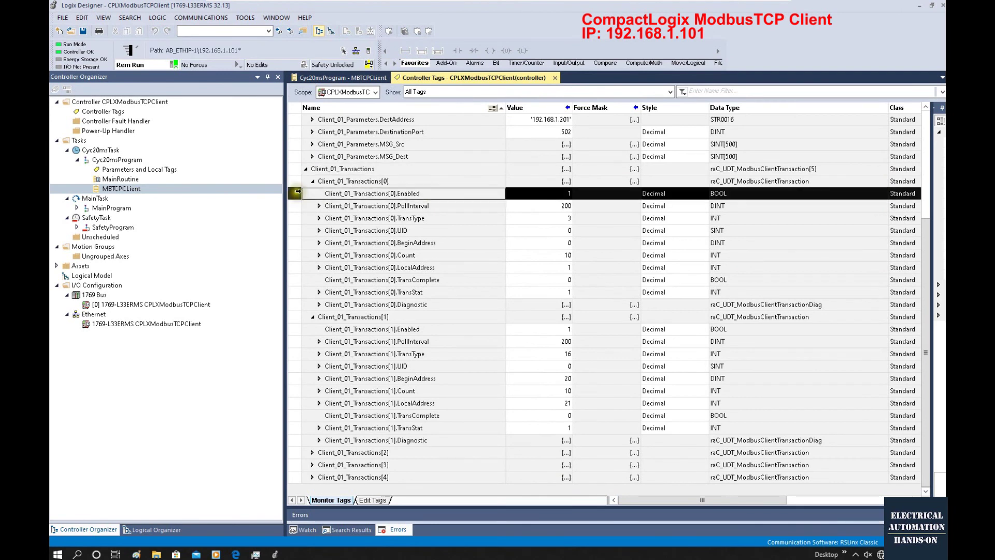
{"action": "scroll", "coordinate": [300, 409], "scroll_direction": "up", "scroll_amount": 1}
{"action": "left_click", "coordinate": [298, 341]}
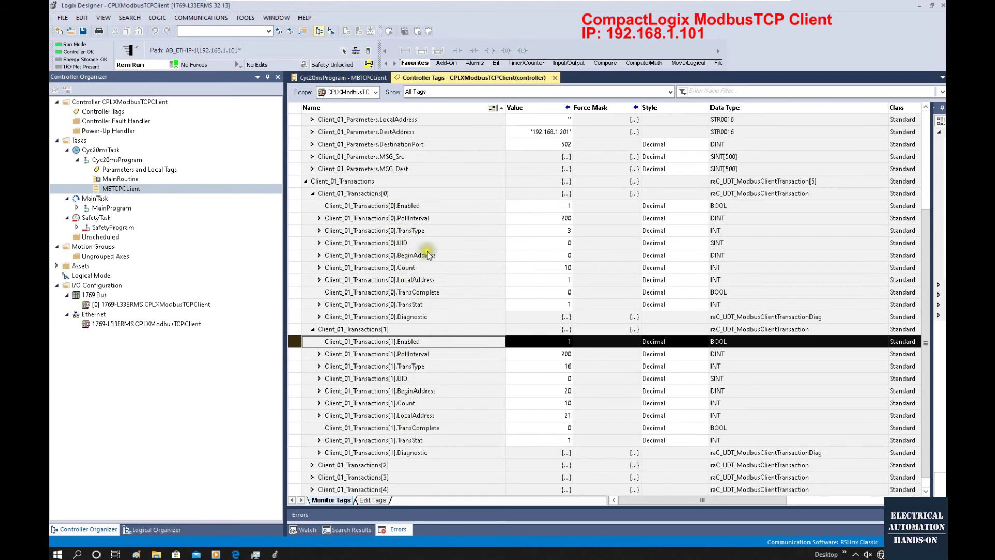
{"action": "left_click", "coordinate": [480, 207]}
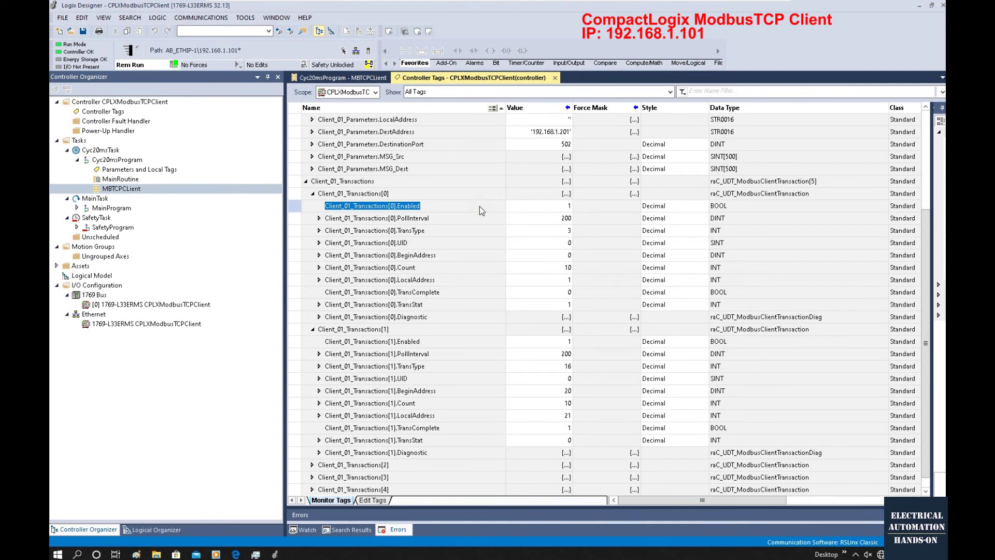
{"action": "left_click", "coordinate": [563, 209]}
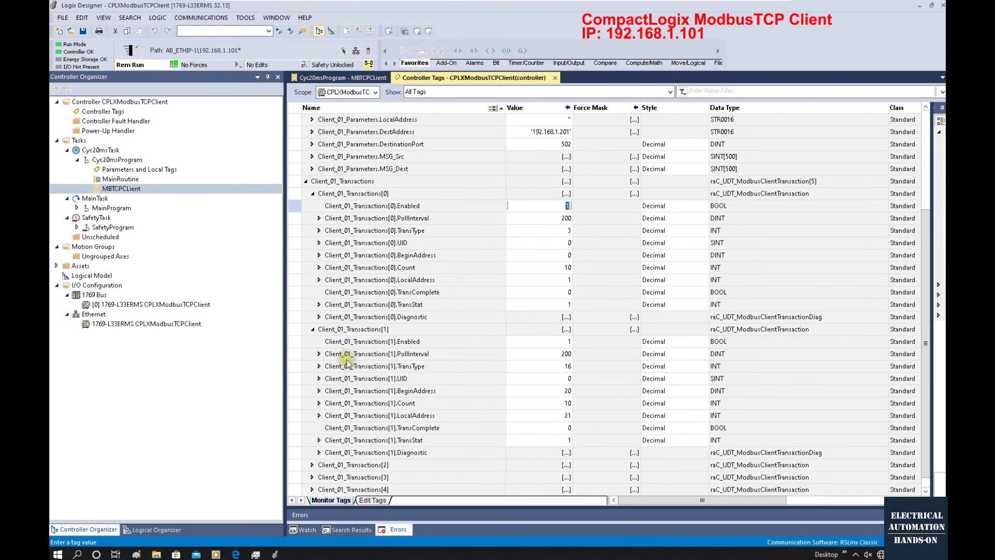
{"action": "left_click", "coordinate": [568, 344]}
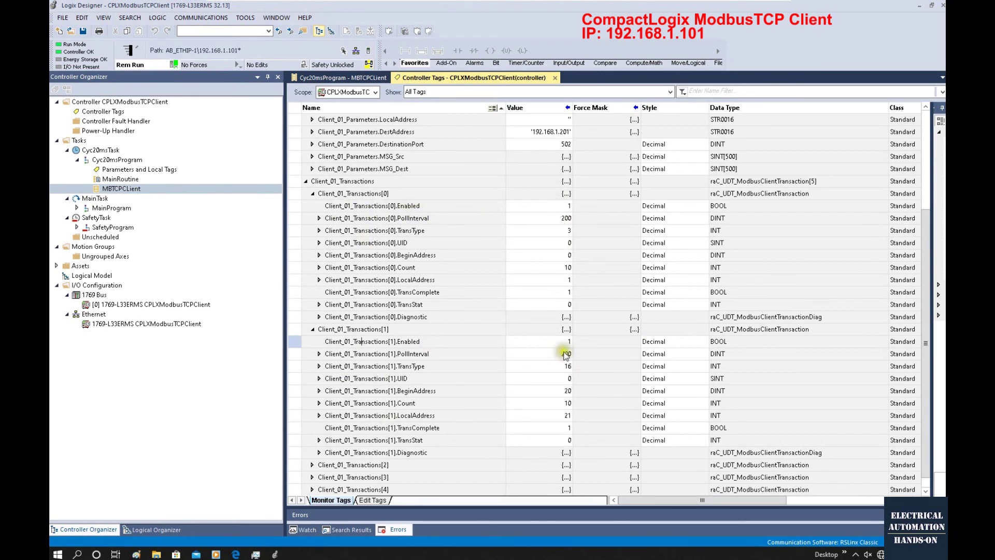
Step: Return to the MBTCPCLient routine and recheck the Sts_Overlap output against the Client_01_Transactions status tags
{"action": "left_click", "coordinate": [352, 79]}
{"action": "left_click", "coordinate": [842, 198]}
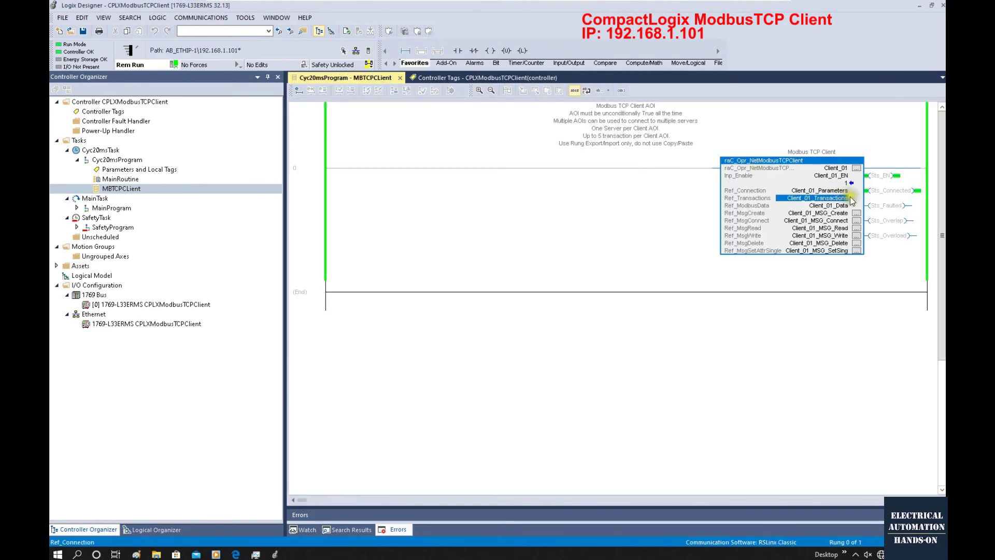
{"action": "left_click", "coordinate": [845, 291]}
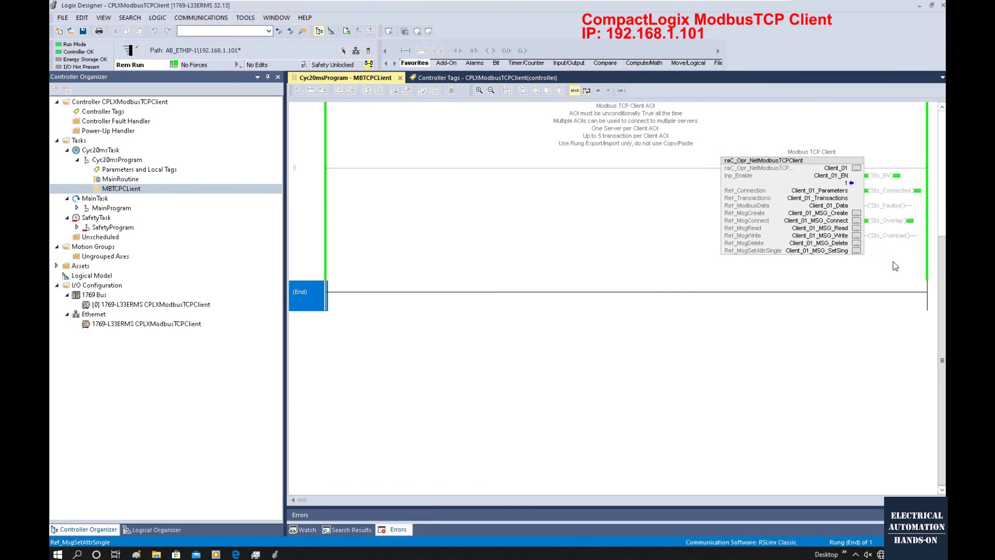
{"action": "key", "text": "ctrl+Tab"}
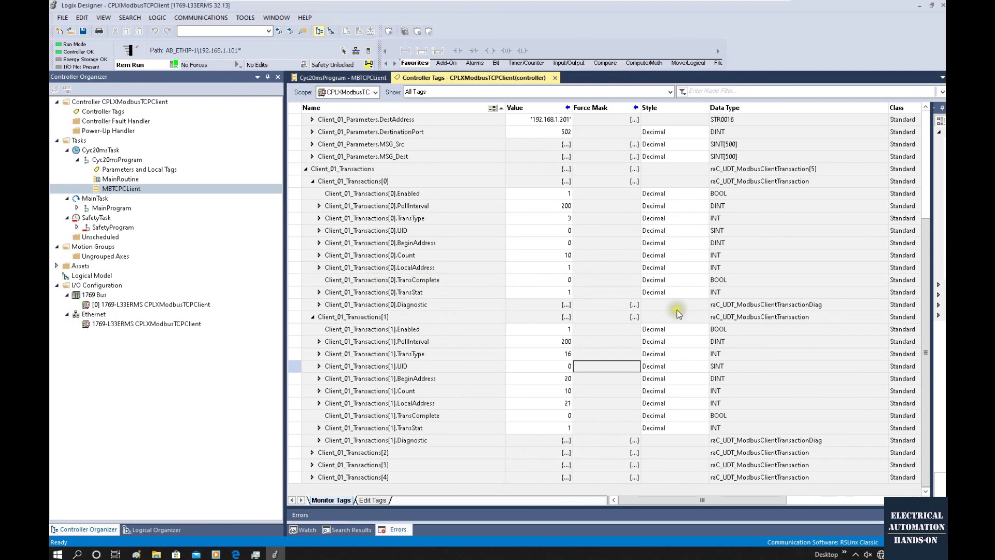
{"action": "double_click", "coordinate": [134, 190]}
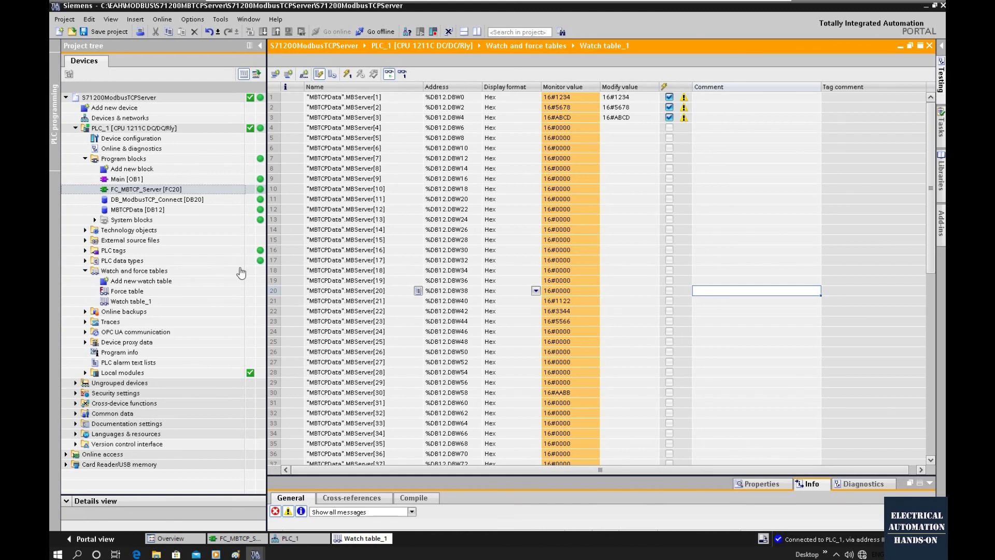
Step: Switch to TIA Portal and take the S71200ModbusTCPServer project offline from PLC_1
{"action": "left_click", "coordinate": [382, 31]}
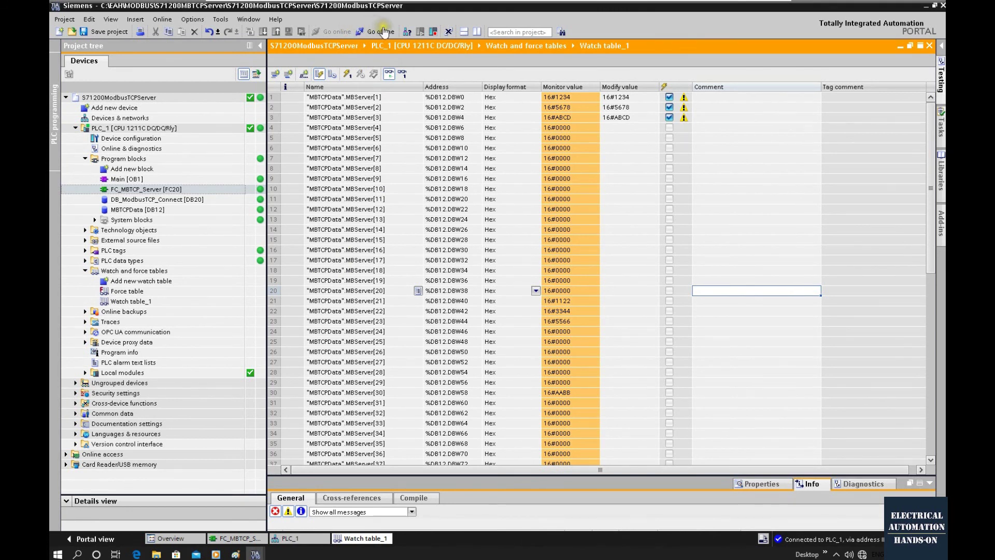